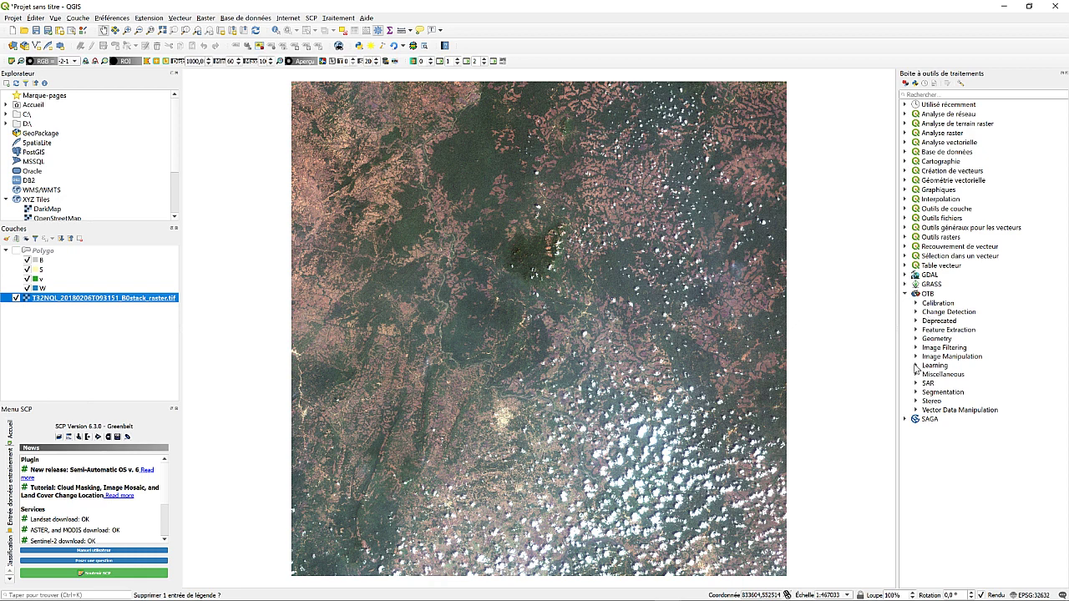
Expand the OTB Learning algorithms in the processing toolbox and turn on the Polygo layer's visibility
left_click(916, 365)
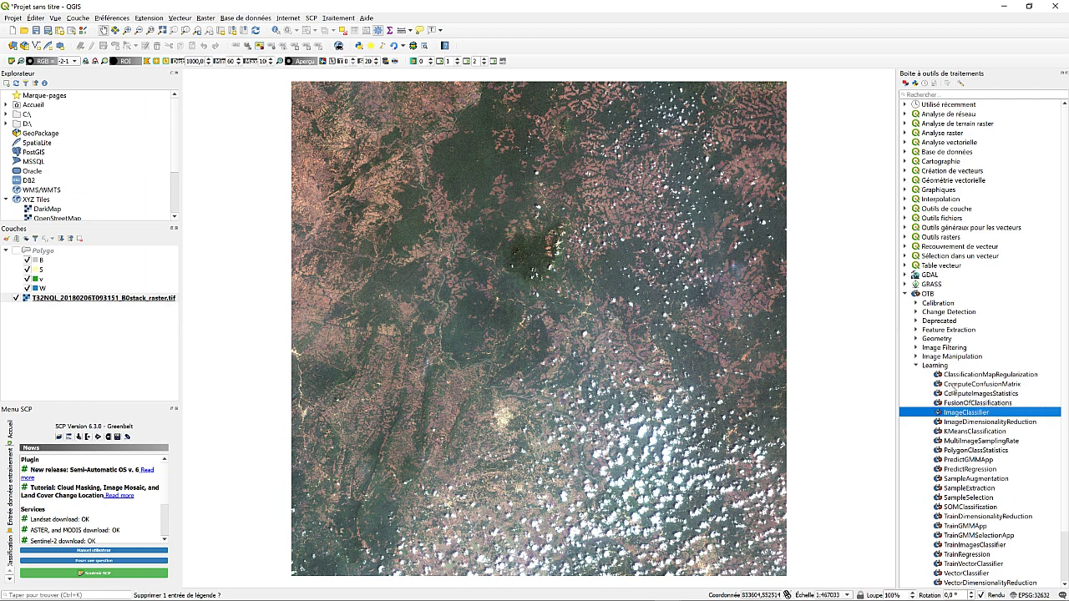
scroll(948, 393, "down", 2)
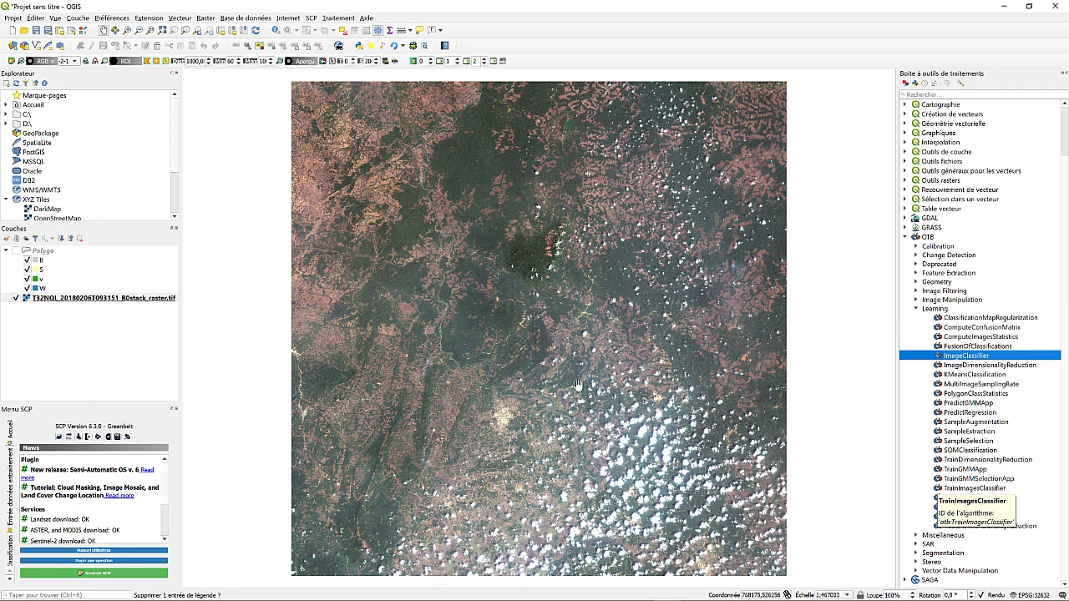
left_click(16, 251)
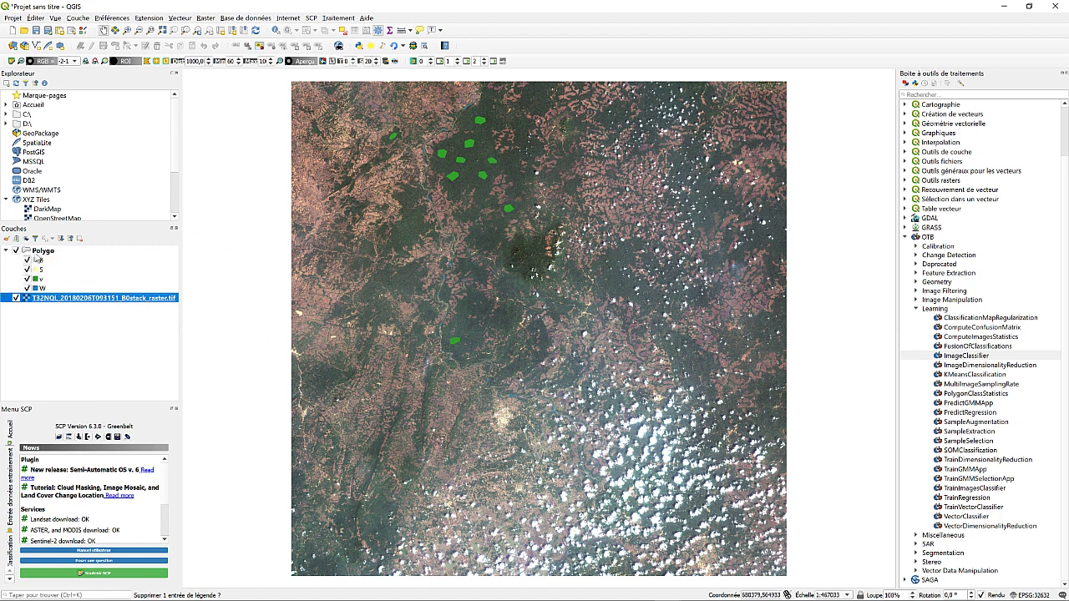
Review the Label and Class values of all training polygons in the Polygo layer's attribute table, then close the table
left_click(42, 251)
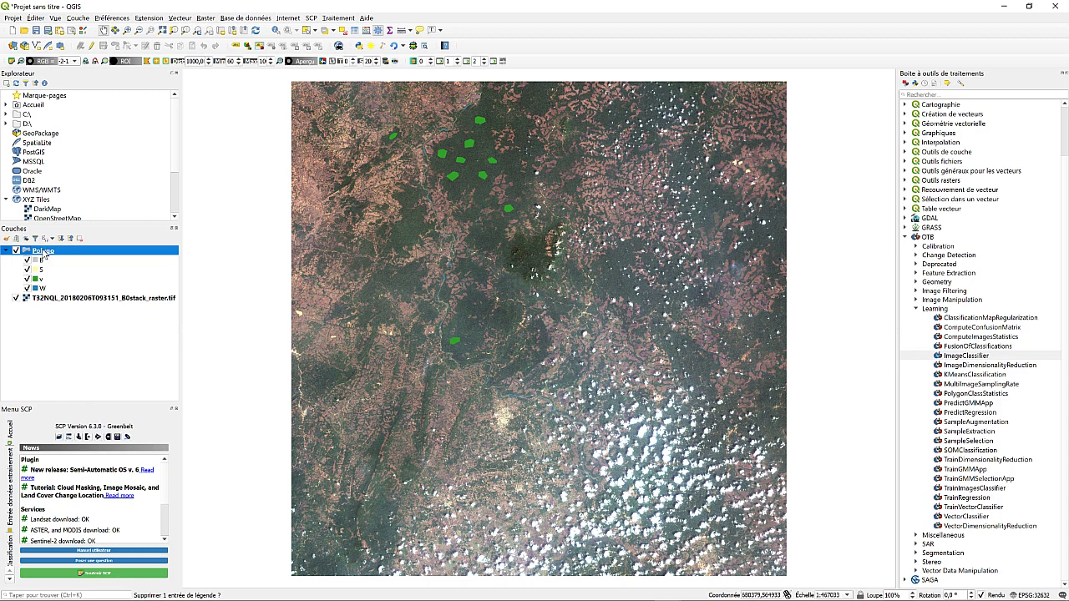
right_click(43, 253)
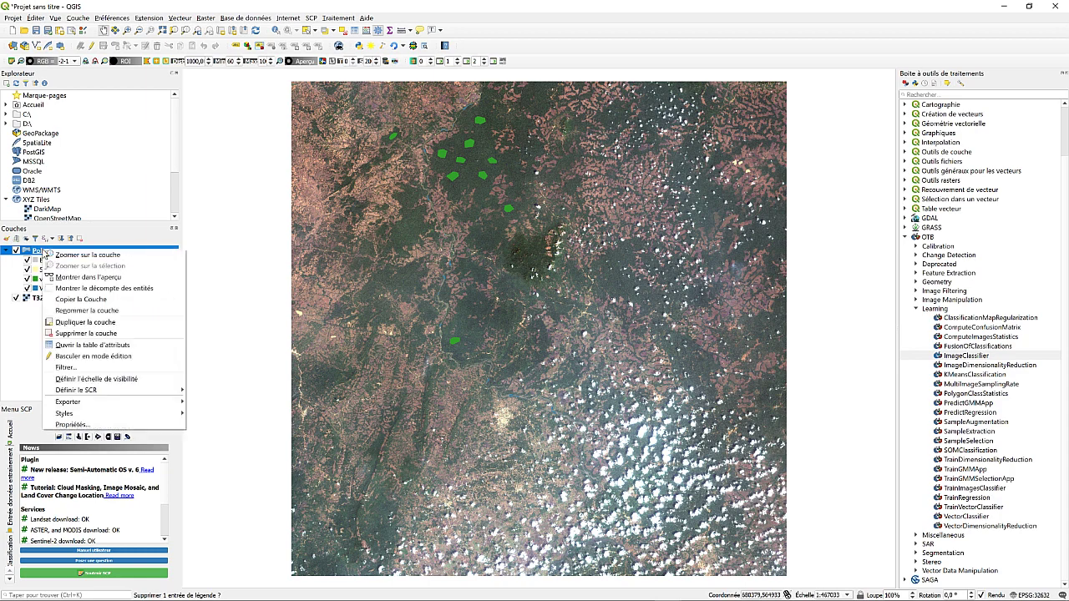
left_click(91, 345)
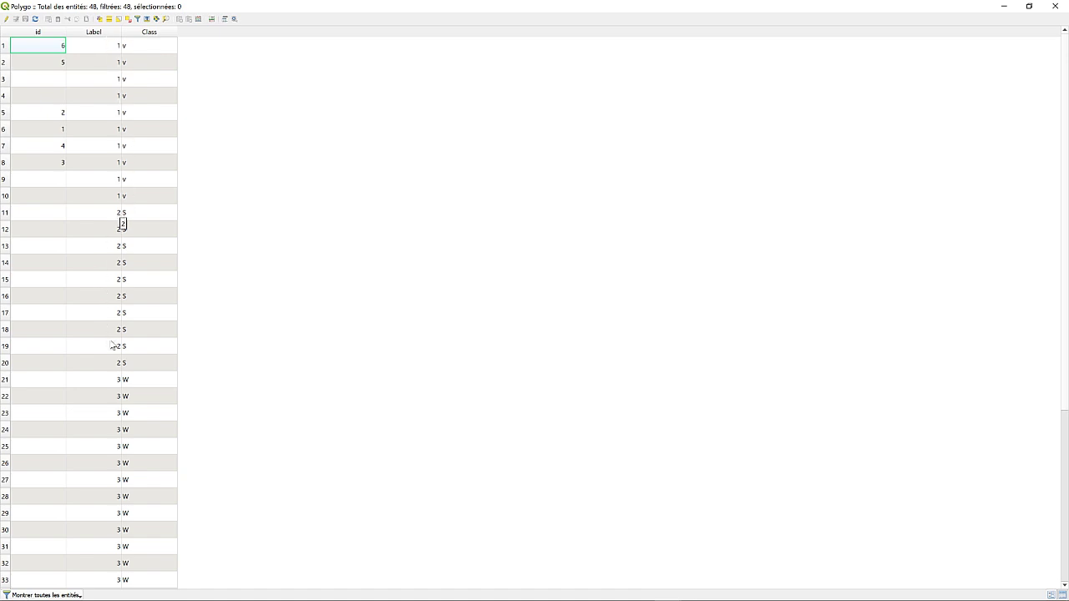
scroll(130, 354, "down", 1)
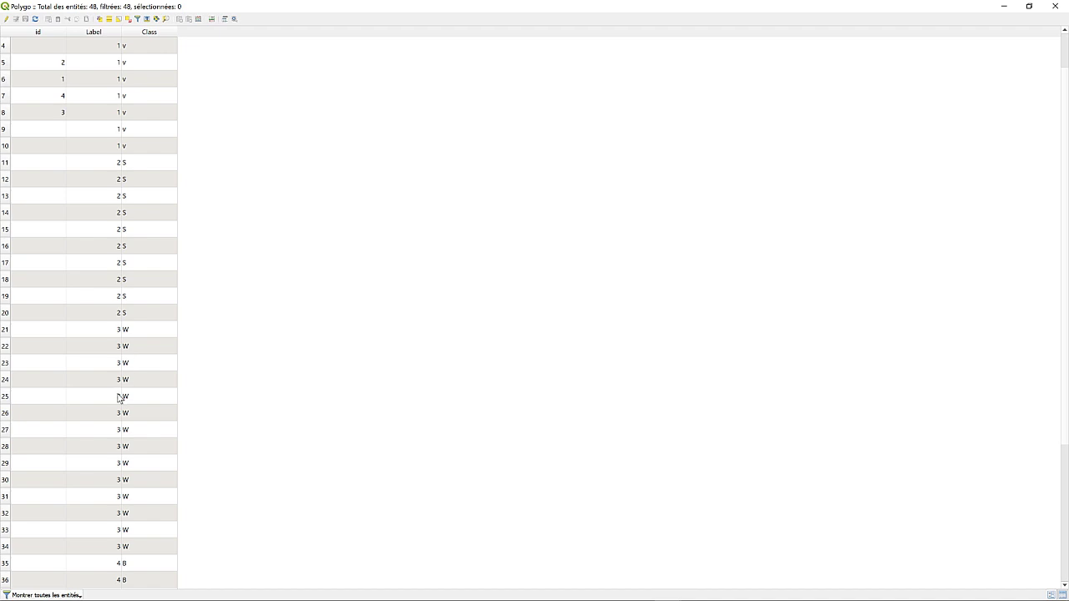
scroll(102, 486, "down", 4)
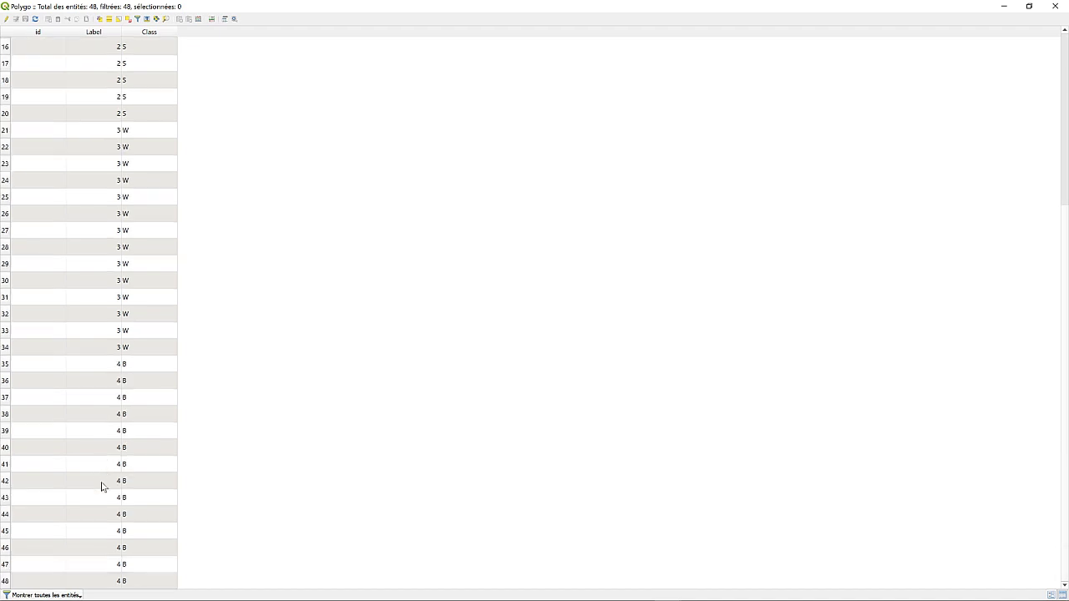
scroll(121, 381, "up", 5)
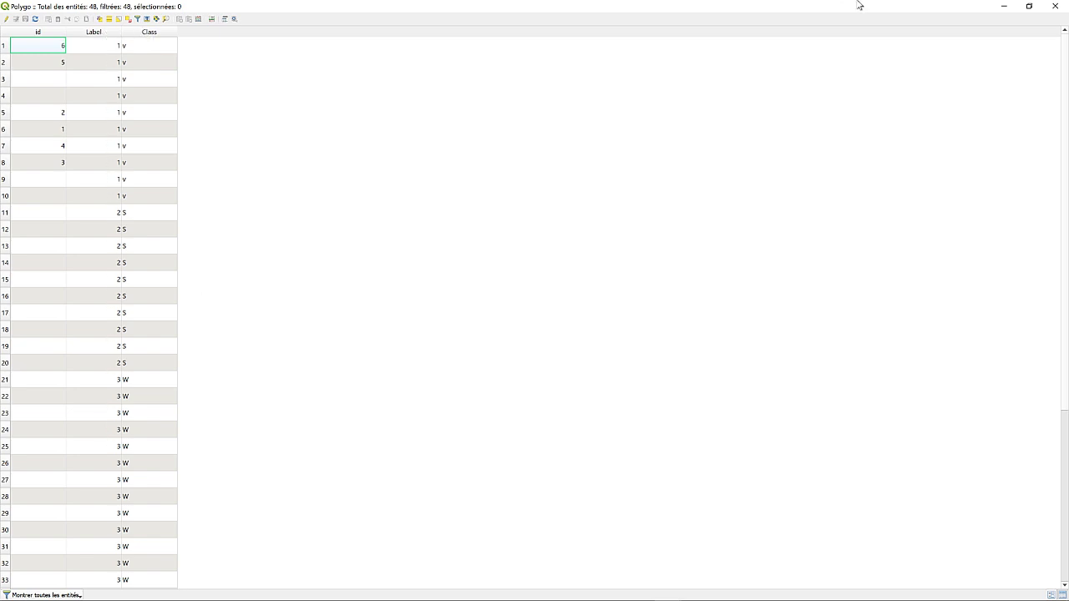
left_click(1055, 6)
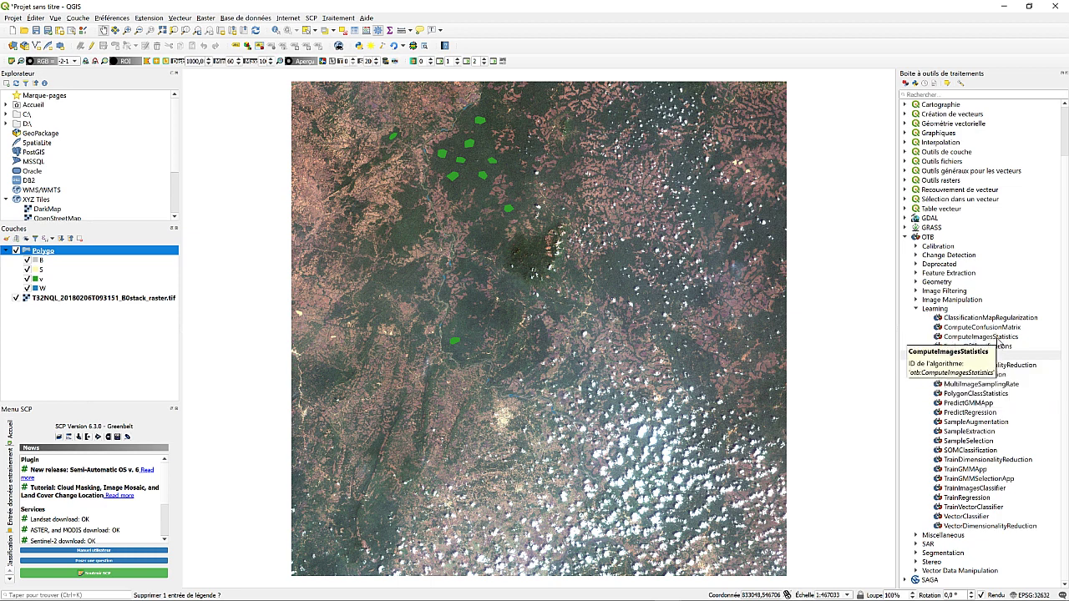
Start the ComputeImagesStatistics algorithm with T32NQL_20180206T093151_B0stack_raster.tif as its input image
left_click(993, 336)
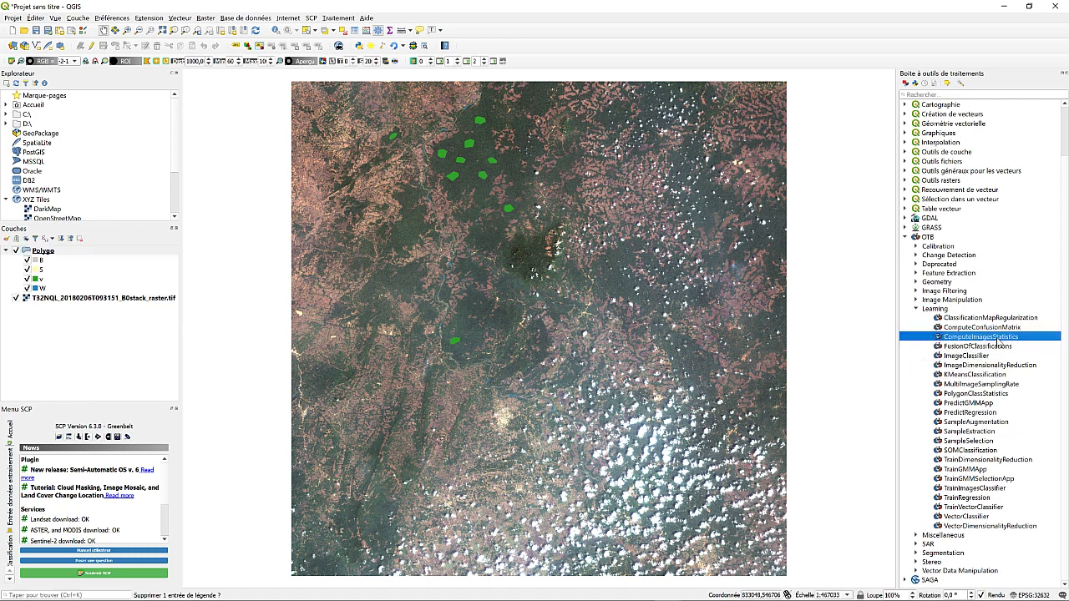
double_click(994, 337)
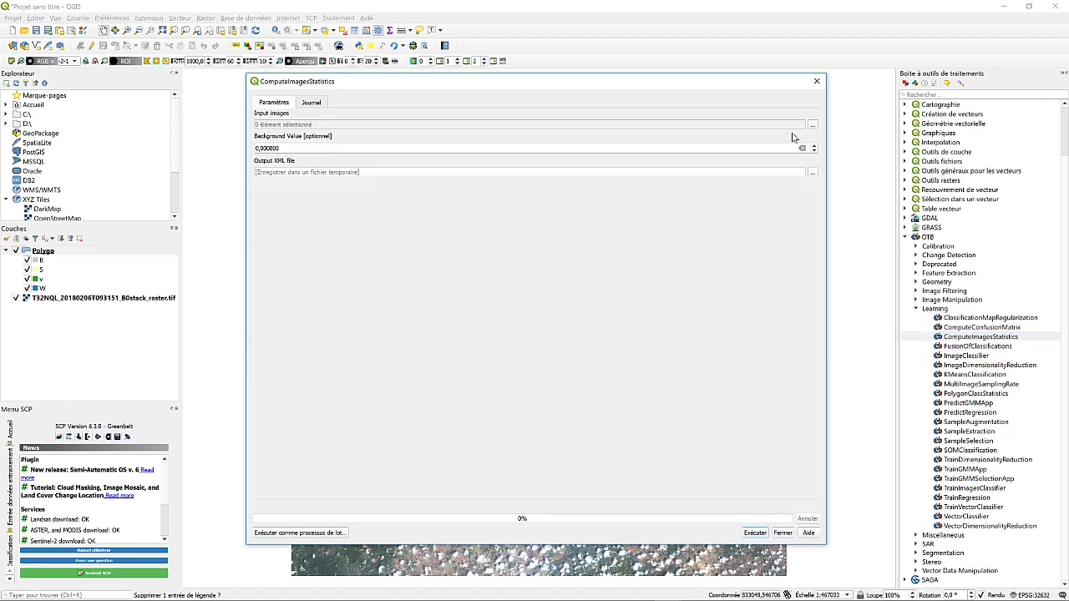
left_click(812, 124)
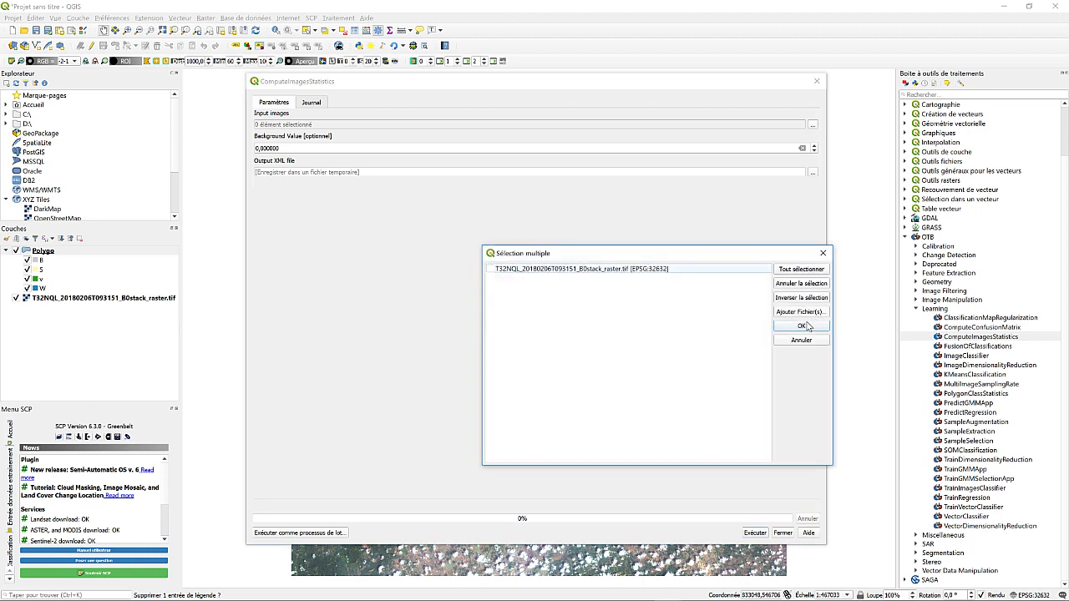
left_click(490, 268)
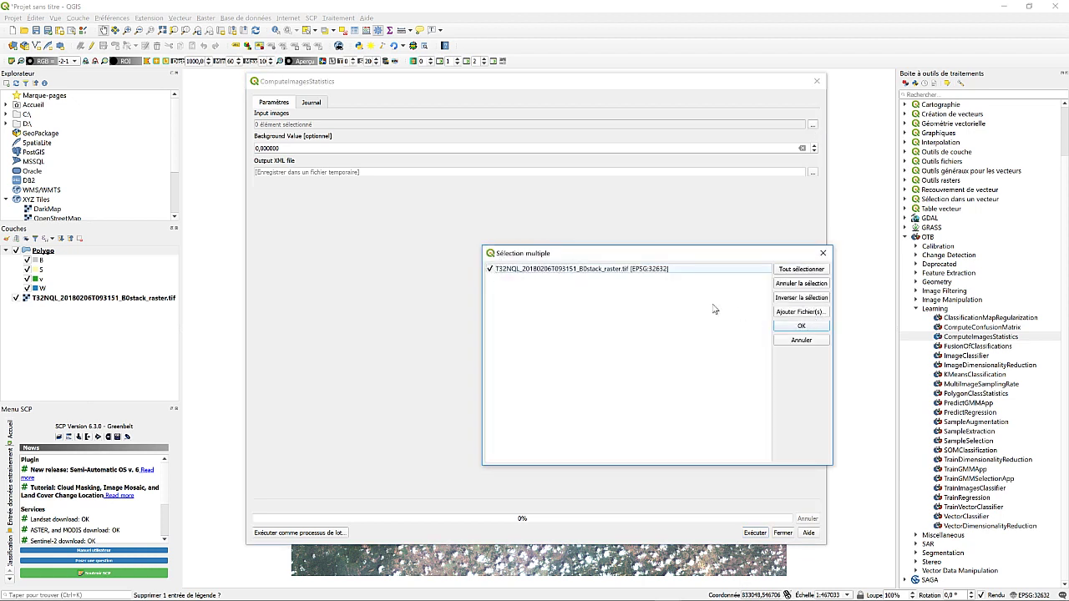
left_click(801, 327)
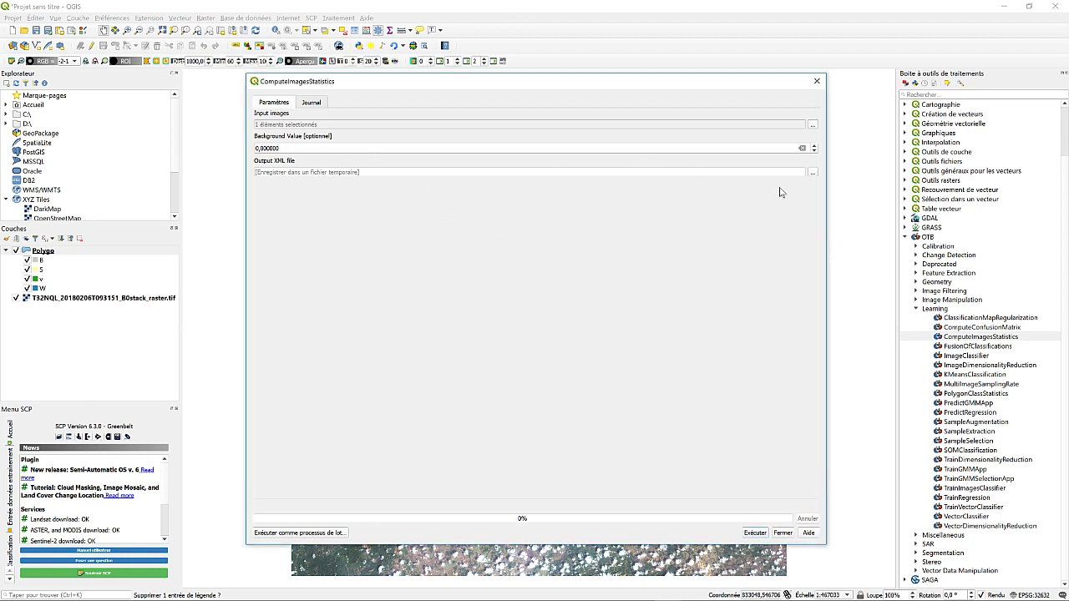
Choose to save the output XML to a file and create a subfolder named exo inside HMS_Tuto/exo
left_click(813, 172)
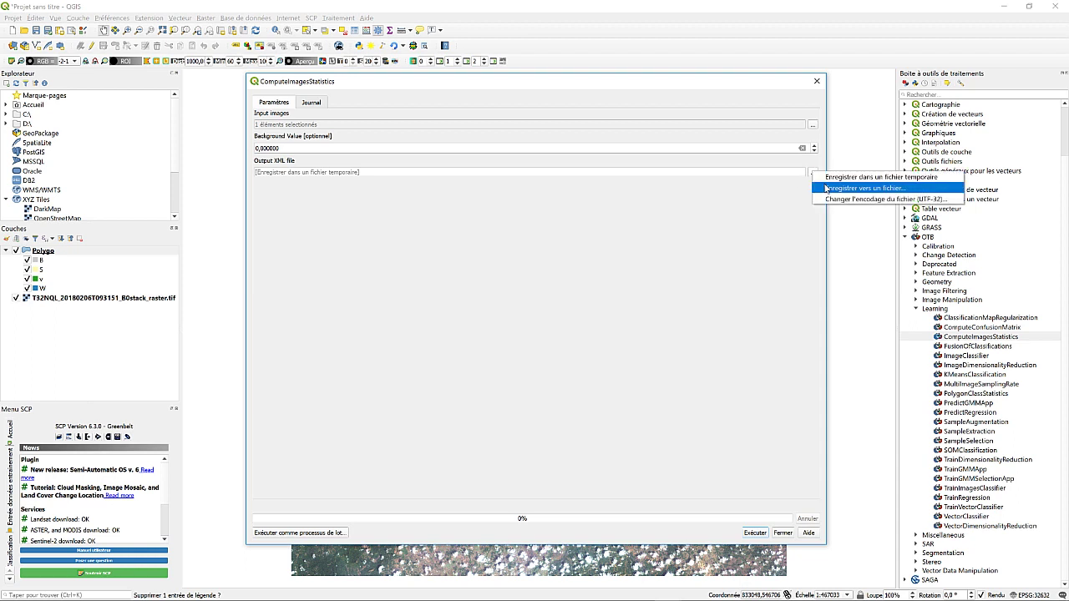
left_click(826, 188)
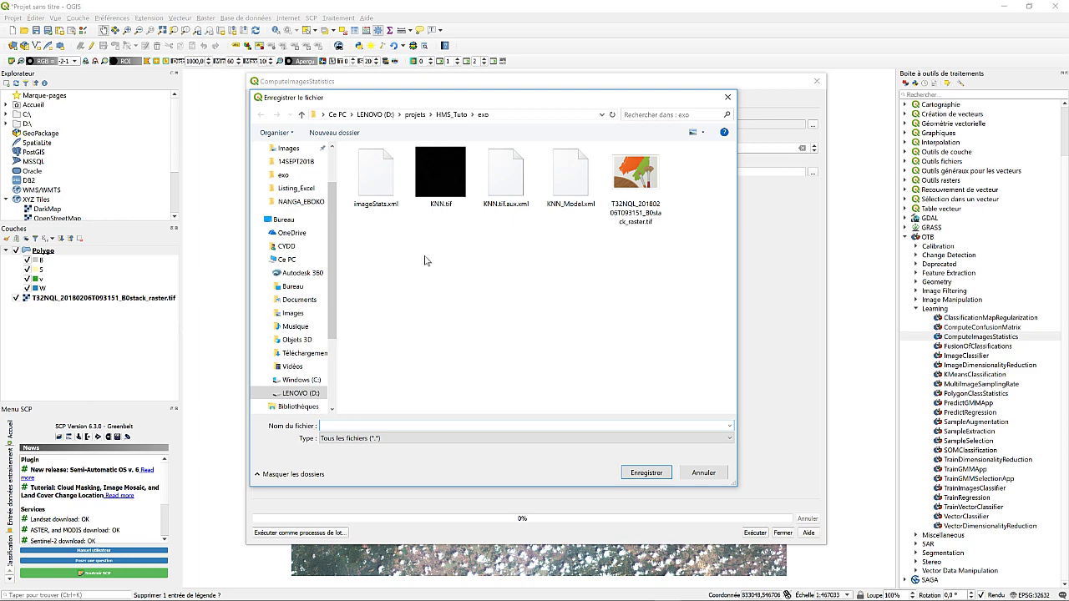
mouse_move(476, 101)
left_mouse_down()
mouse_move(464, 102)
mouse_move(685, 159)
mouse_move(484, 76)
mouse_move(489, 111)
left_mouse_up()
right_click(507, 306)
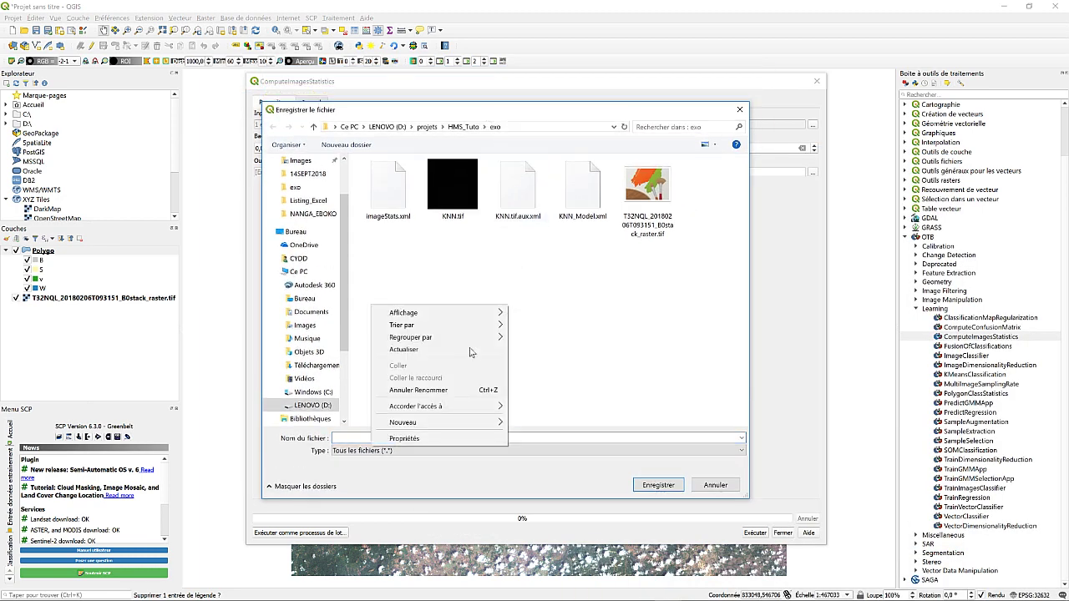
mouse_move(465, 422)
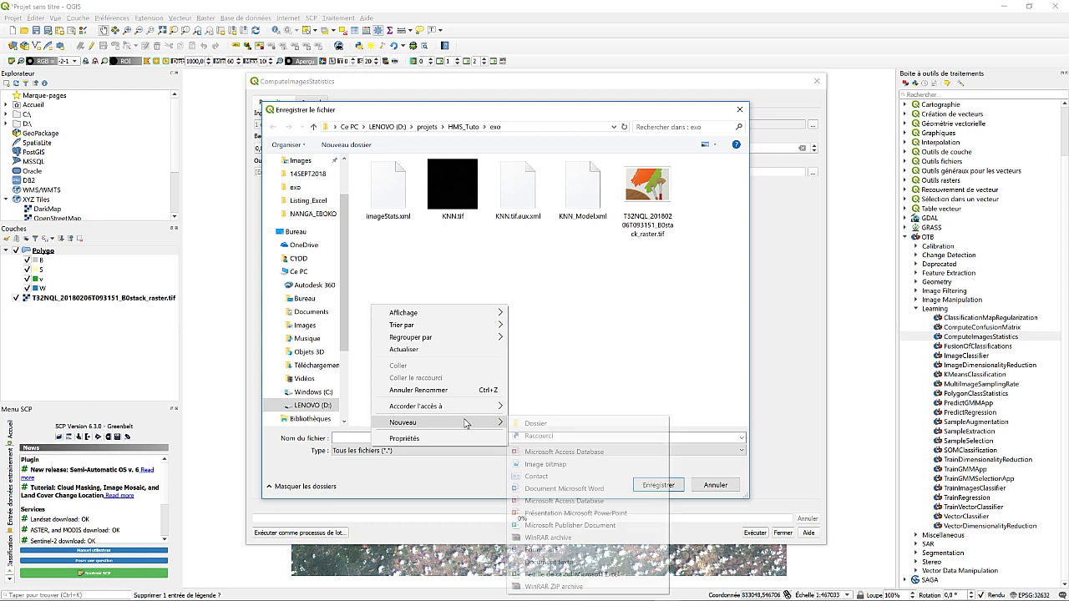
left_click(536, 424)
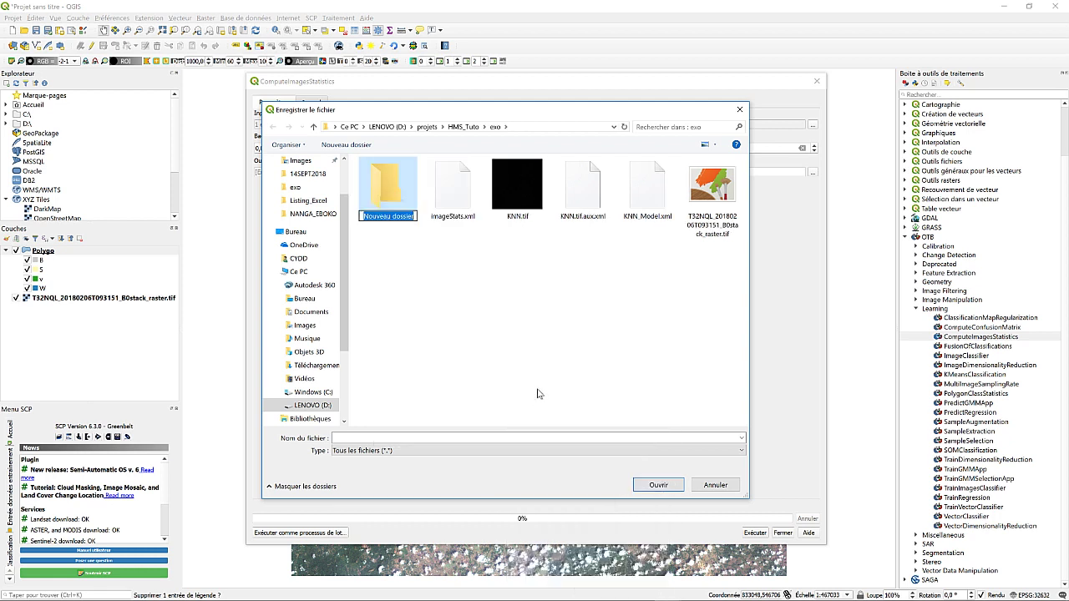
type("exo")
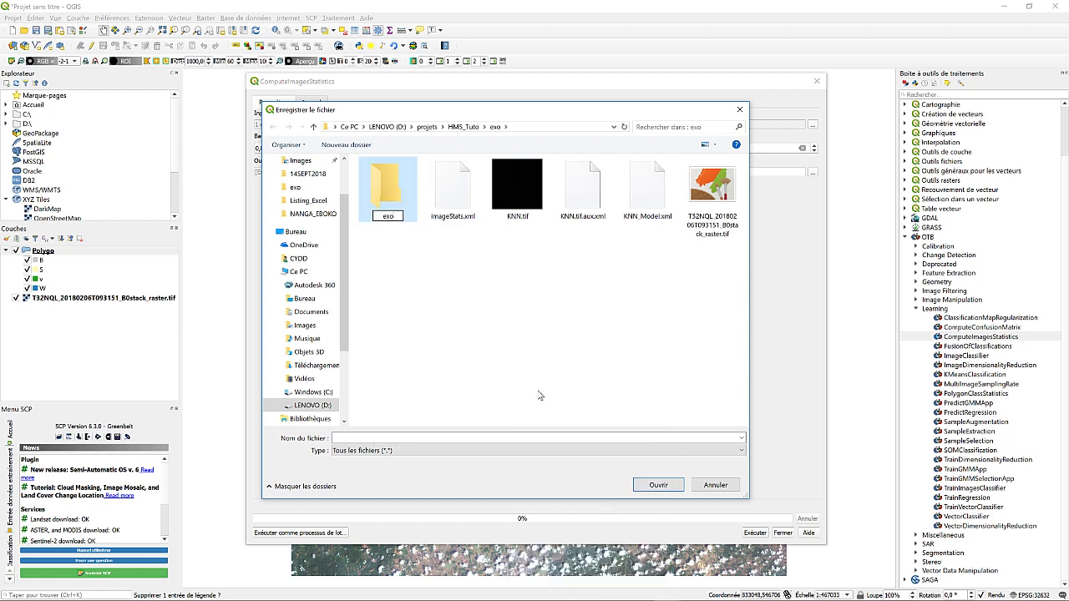
left_click(437, 281)
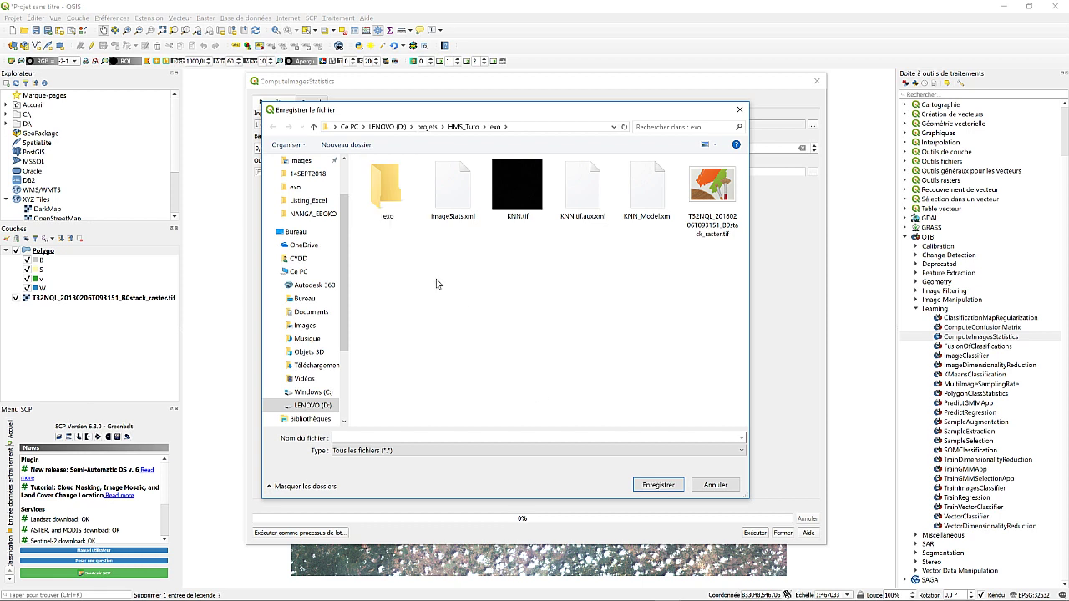
Set the output XML to imageStat.xml in the new exo subfolder, run the statistics computation and close its dialog
double_click(402, 207)
left_click(404, 438)
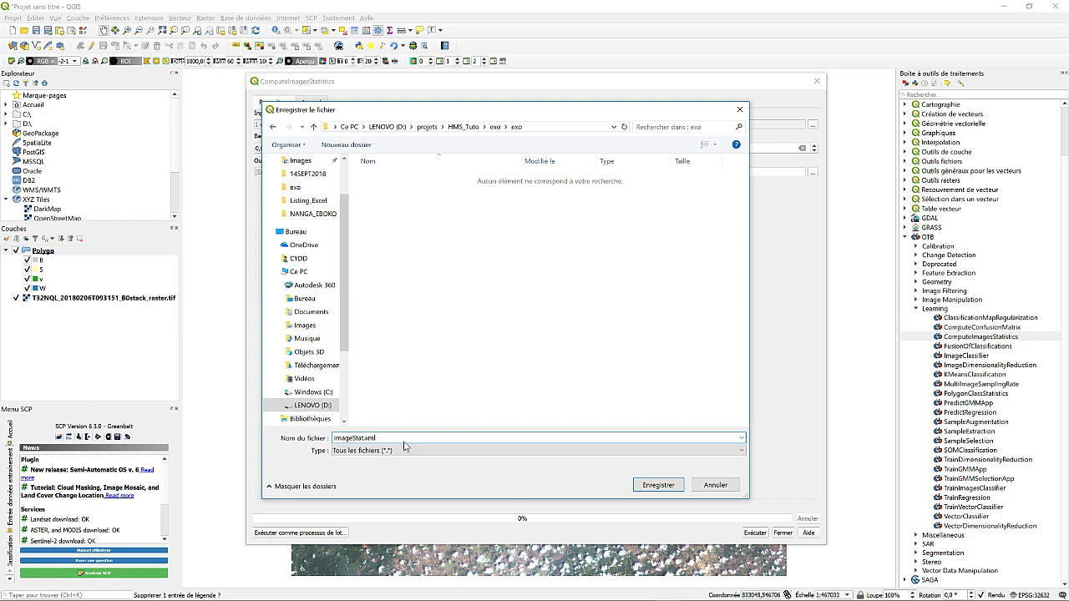
left_click(658, 485)
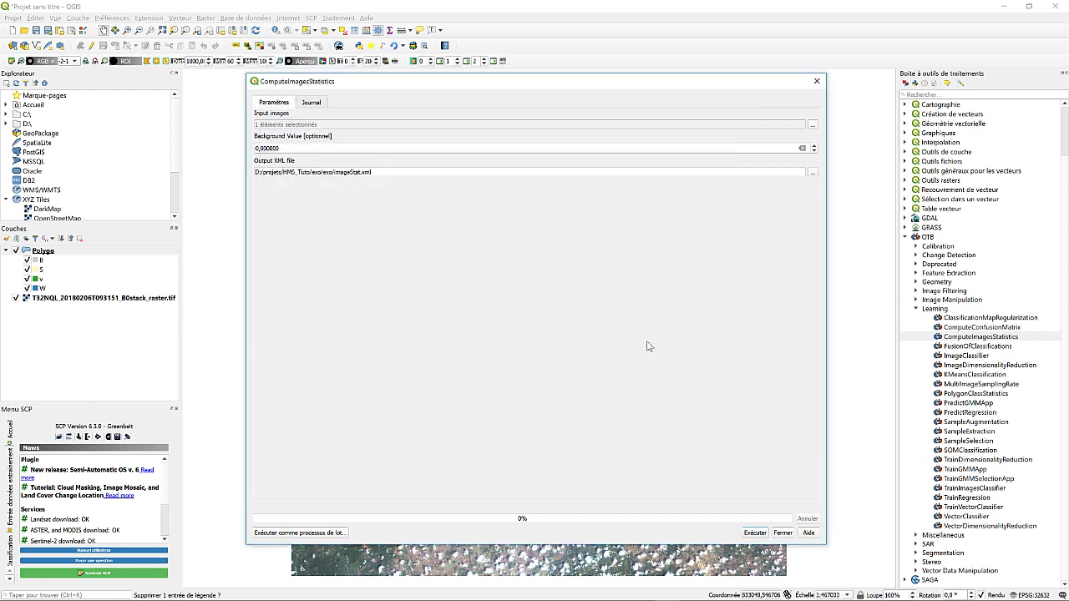
left_click(756, 534)
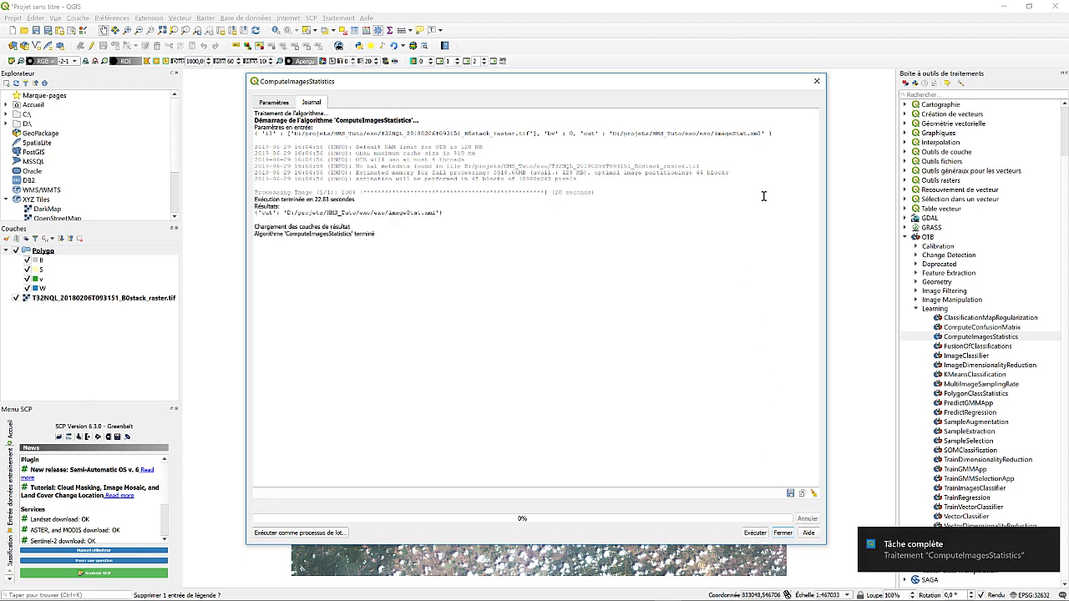
left_click(817, 81)
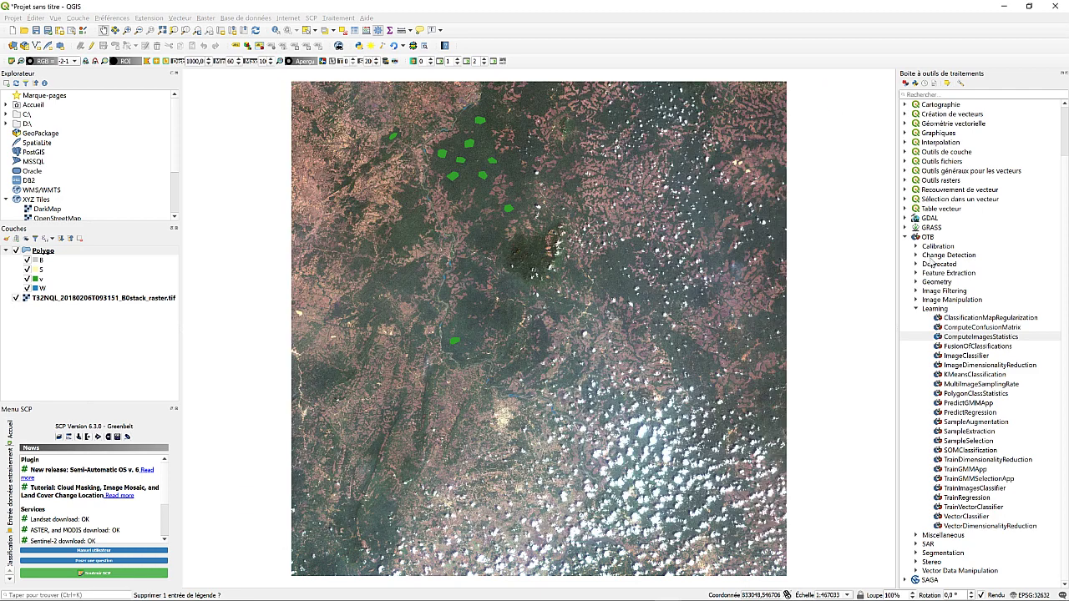
Start the TrainImagesClassifier algorithm with T32NQL_20180206T093151_B0stack_raster.tif in its input image list
left_click(985, 488)
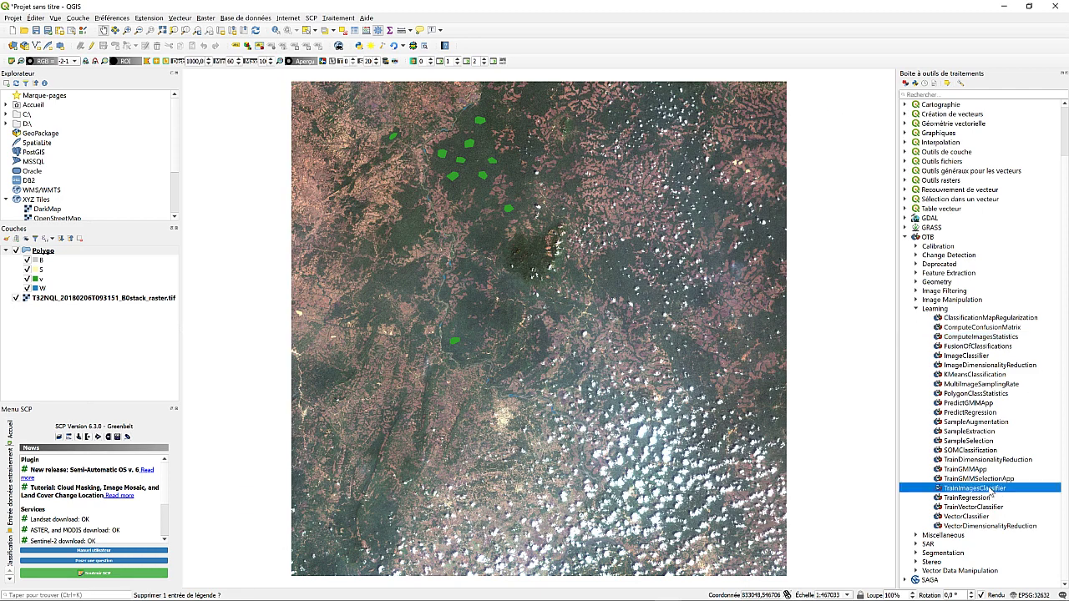
double_click(985, 488)
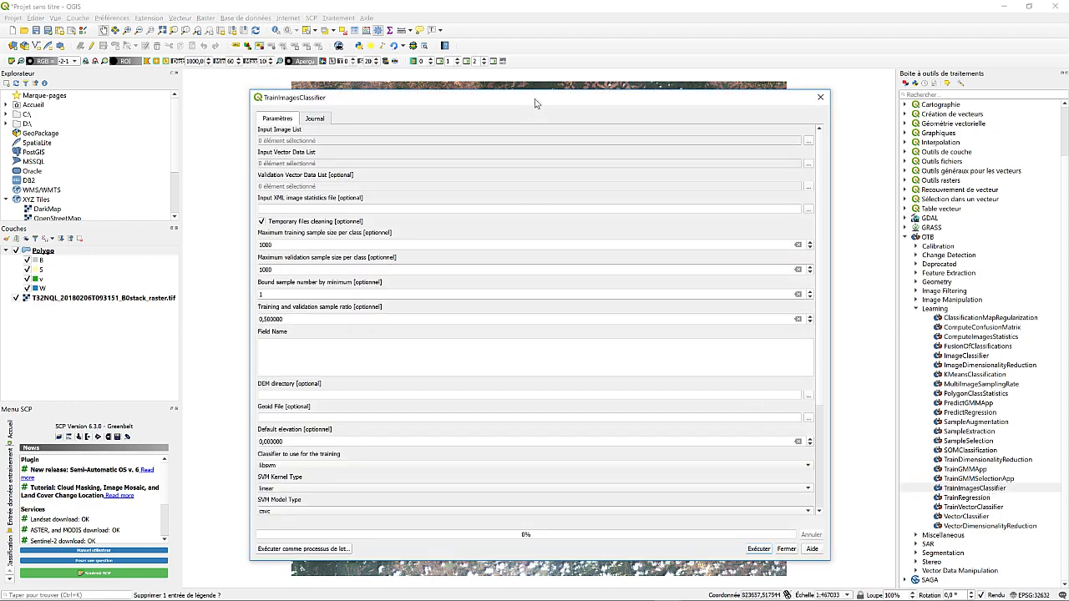
left_click_drag(534, 98, 514, 96)
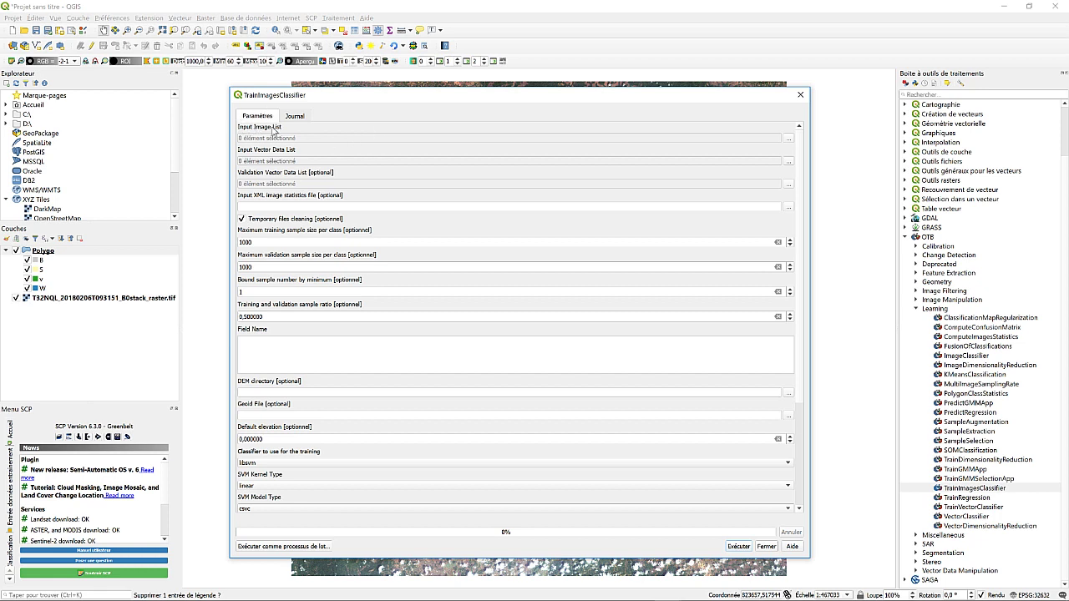
left_click(788, 139)
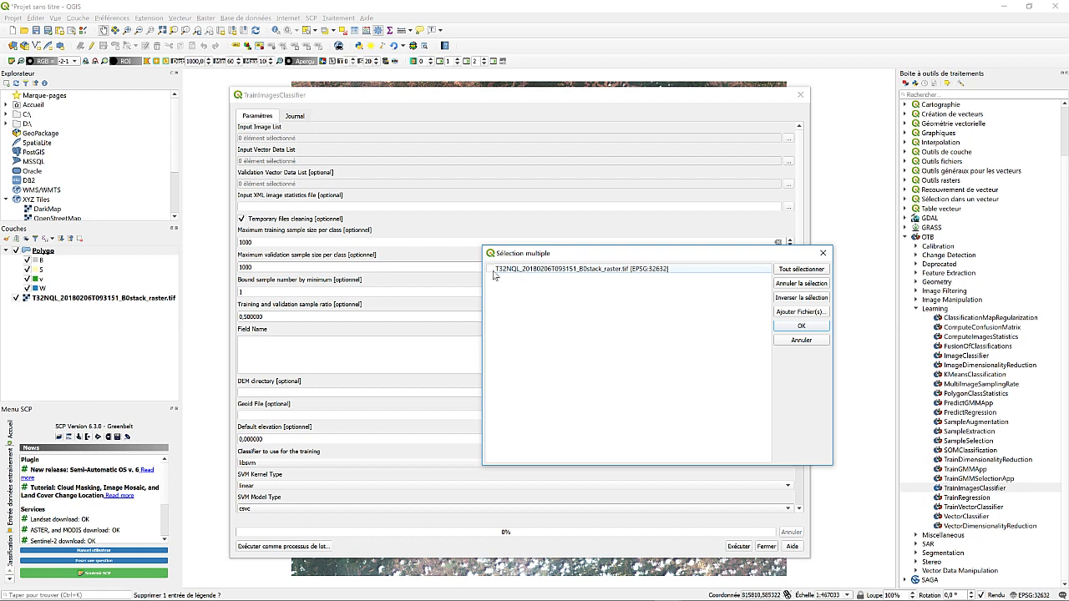
left_click(491, 269)
left_click(801, 327)
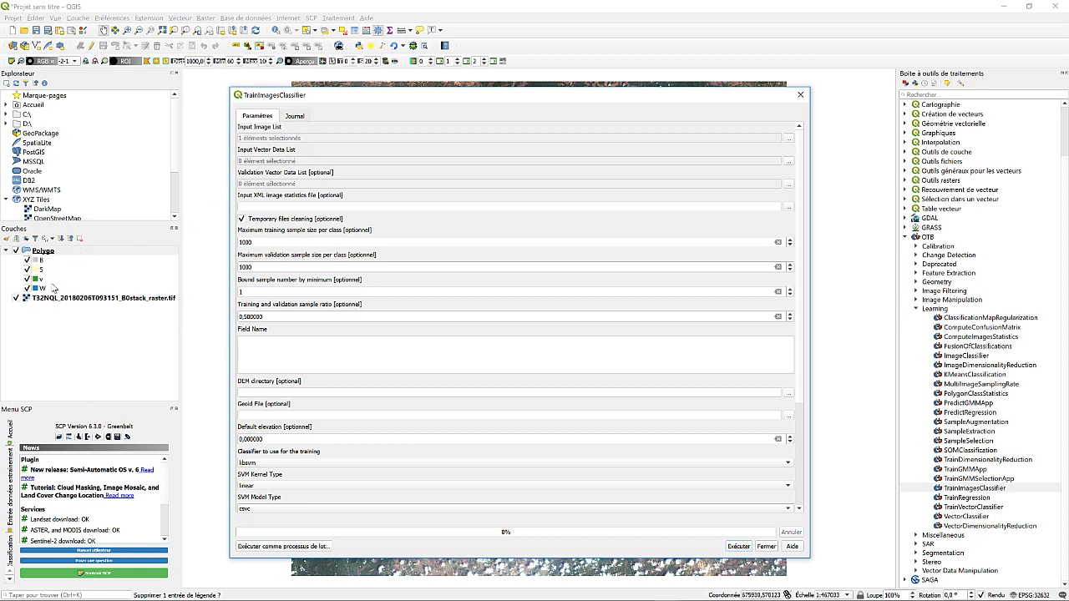
Select the Polygo layer as the input vector data for the classifier training
left_click(788, 161)
left_click(490, 269)
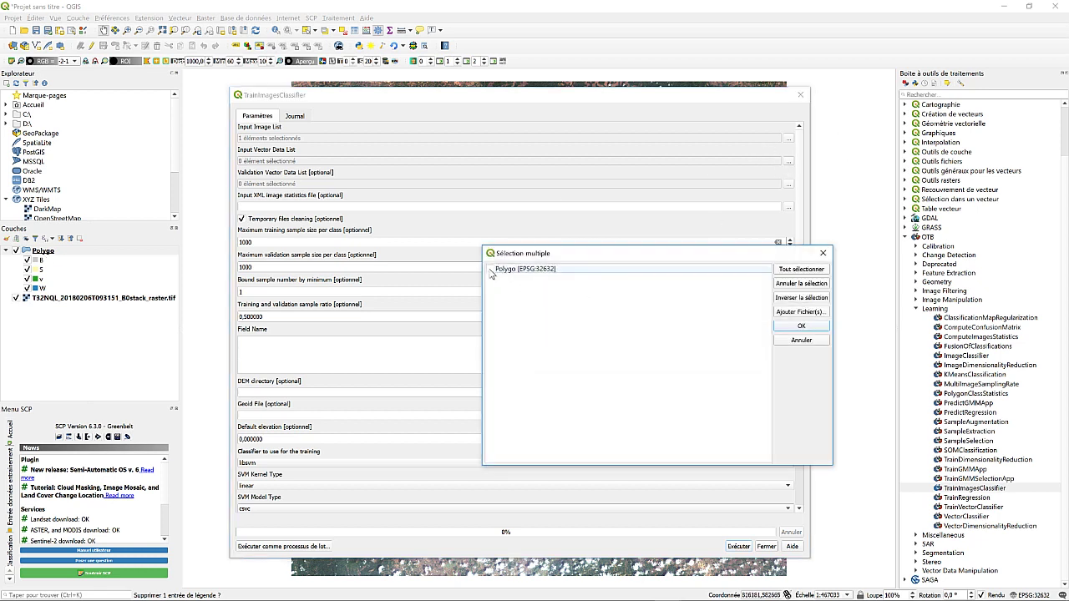
left_click(801, 327)
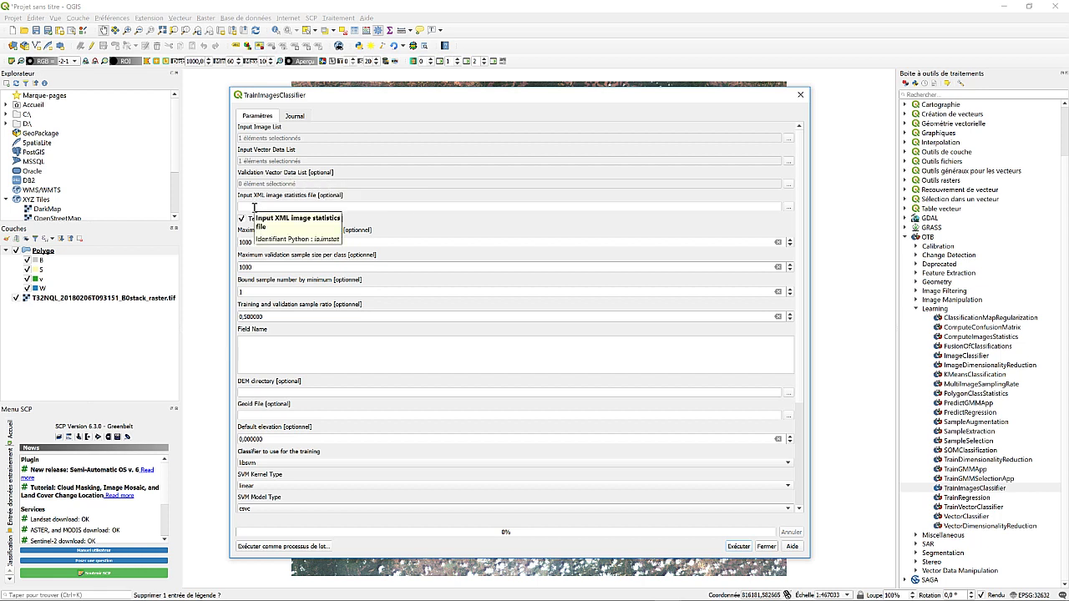
Load imageStat.xml from the inner exo subfolder as the input XML image statistics file
left_click(788, 207)
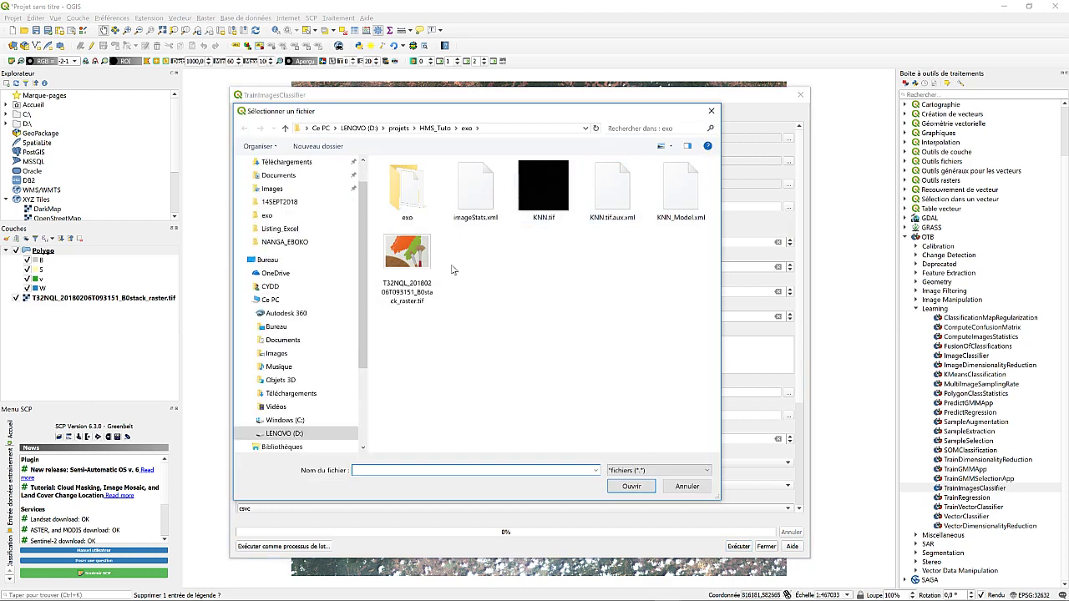
double_click(406, 191)
left_click(416, 179)
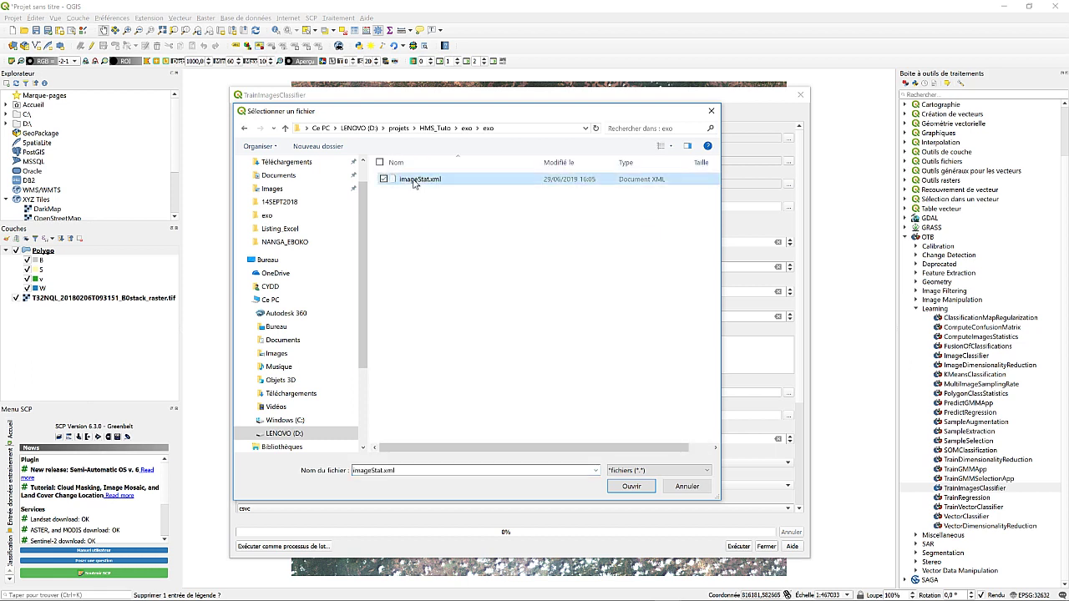
left_click(626, 486)
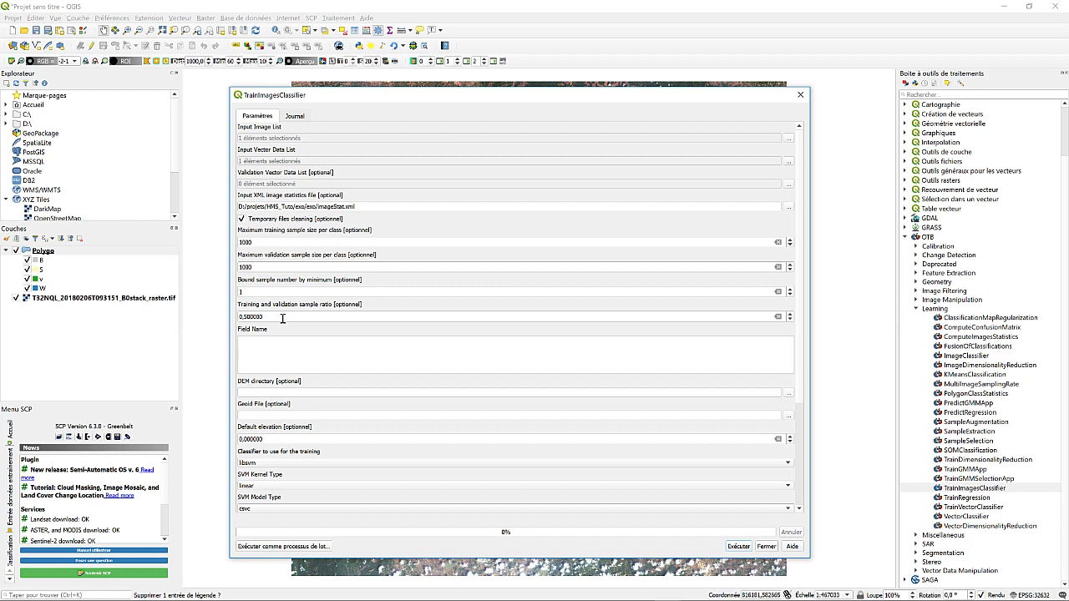
Set the training and validation sample ratio to 0.8 and enter Label as the field name
left_click_drag(282, 318, 203, 308)
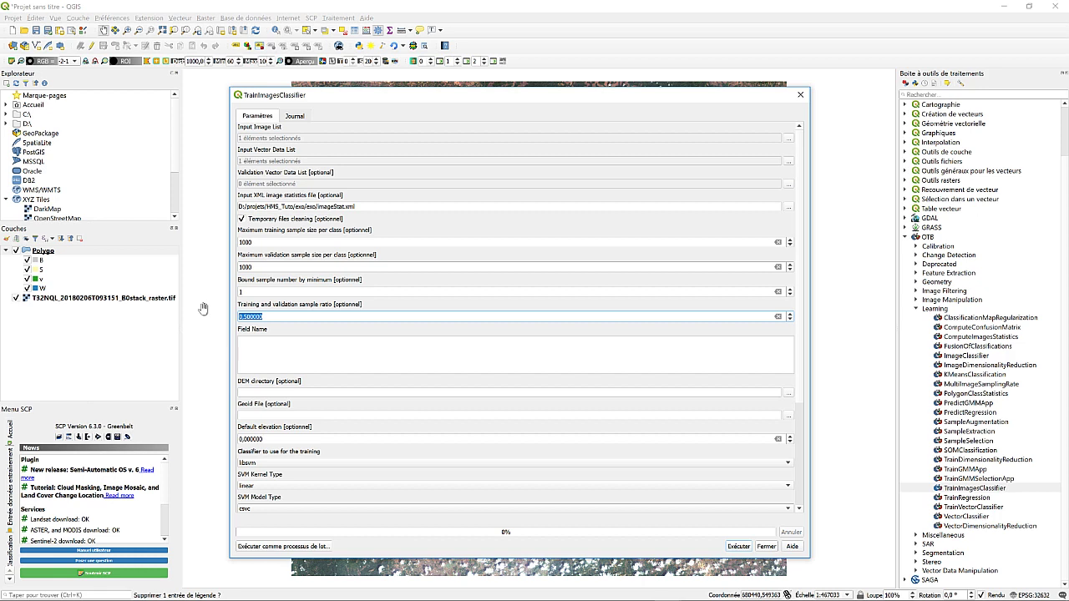
type("0.8")
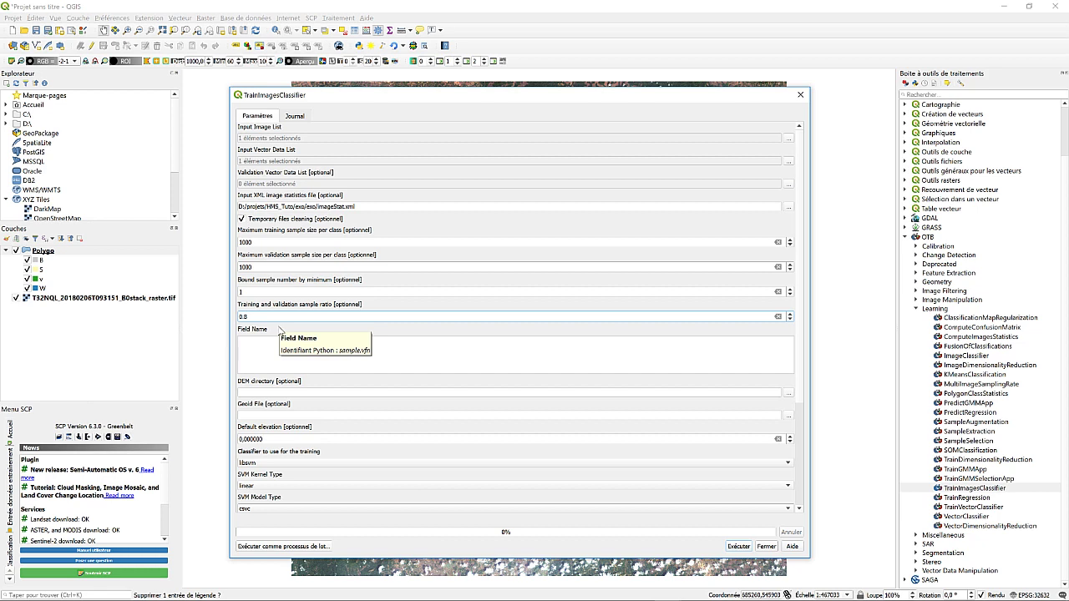
left_click(269, 349)
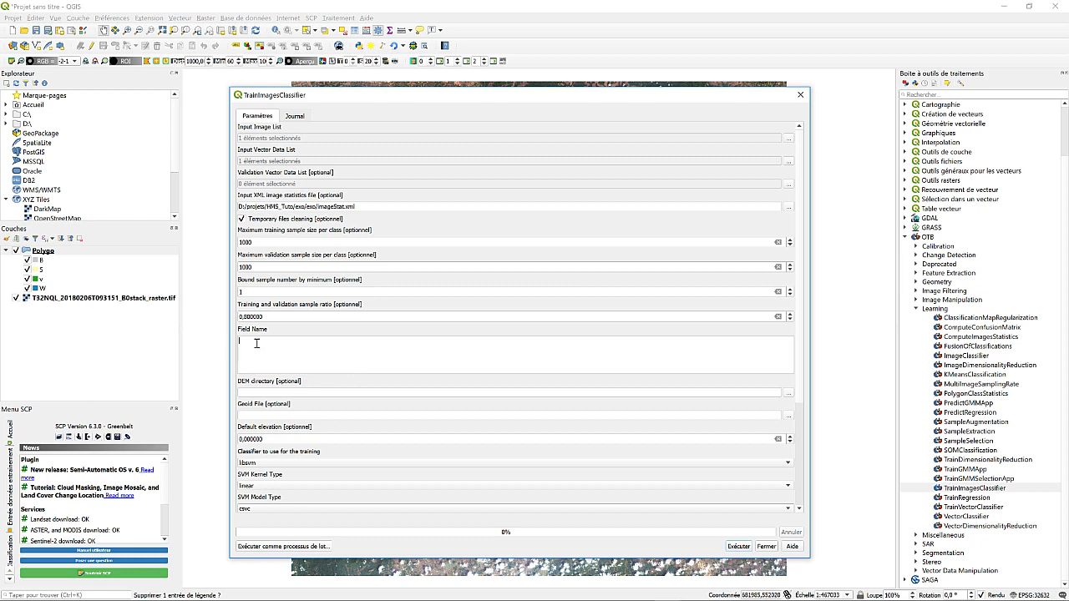
type("Label")
Choose knn as the classifier to use for the training, with 32 neighbors
scroll(549, 365, "down", 4)
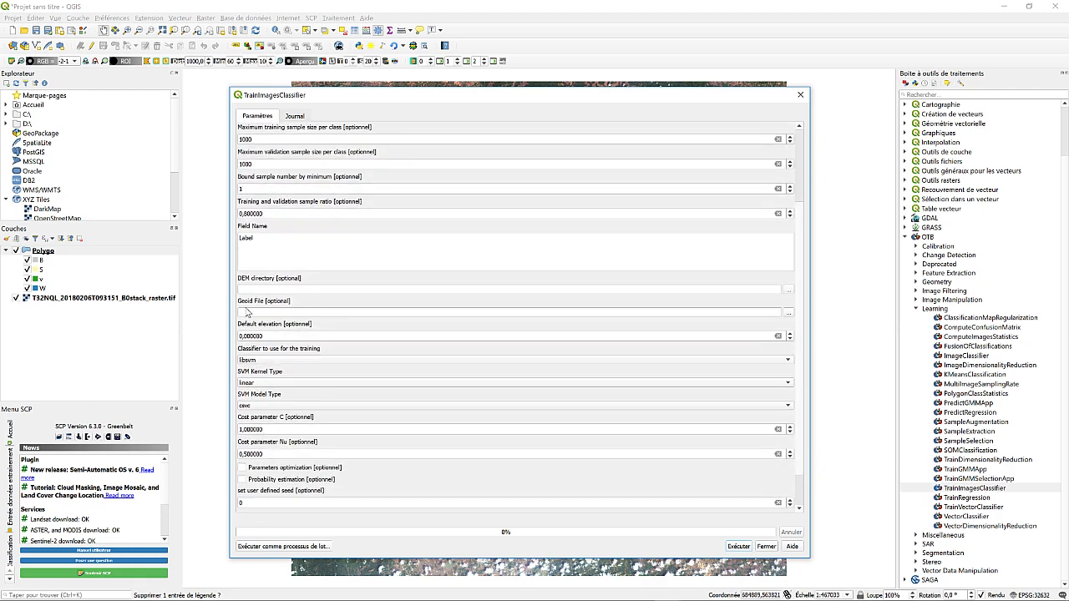
scroll(783, 501, "down", 3)
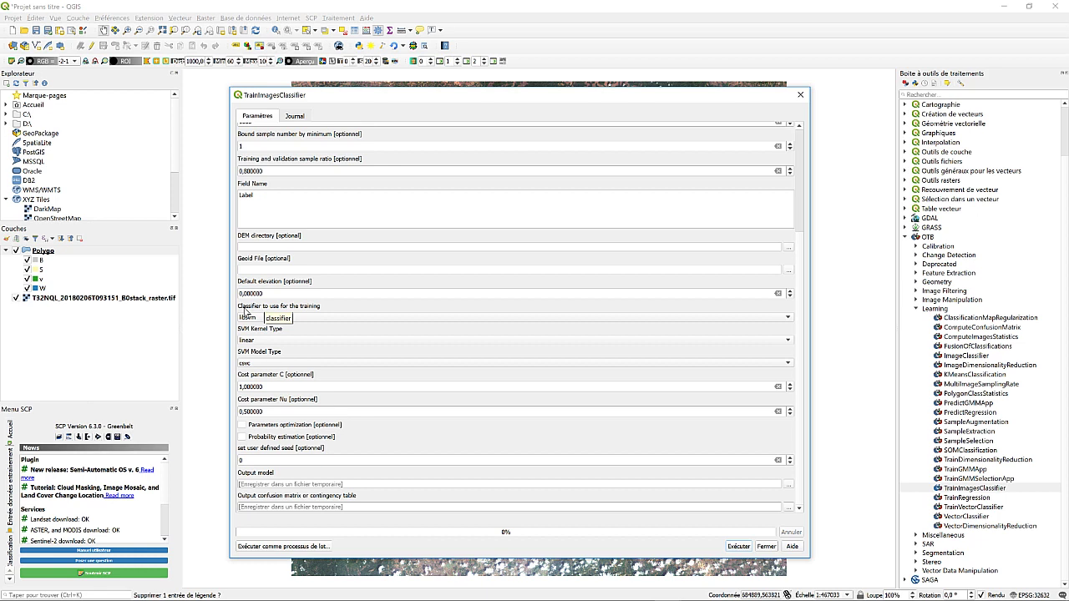
left_click(364, 317)
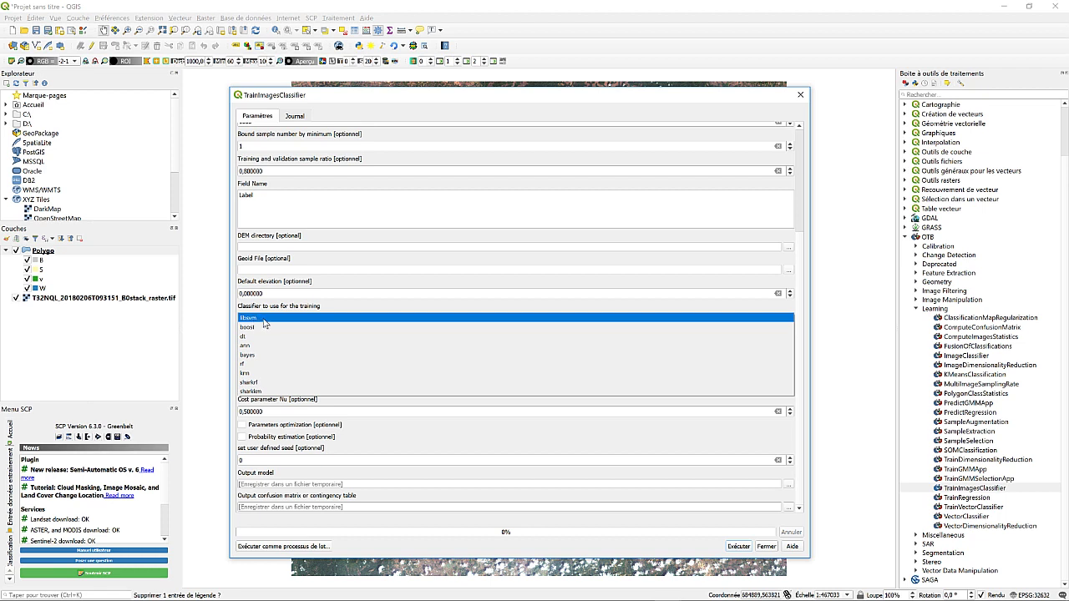
left_click(268, 373)
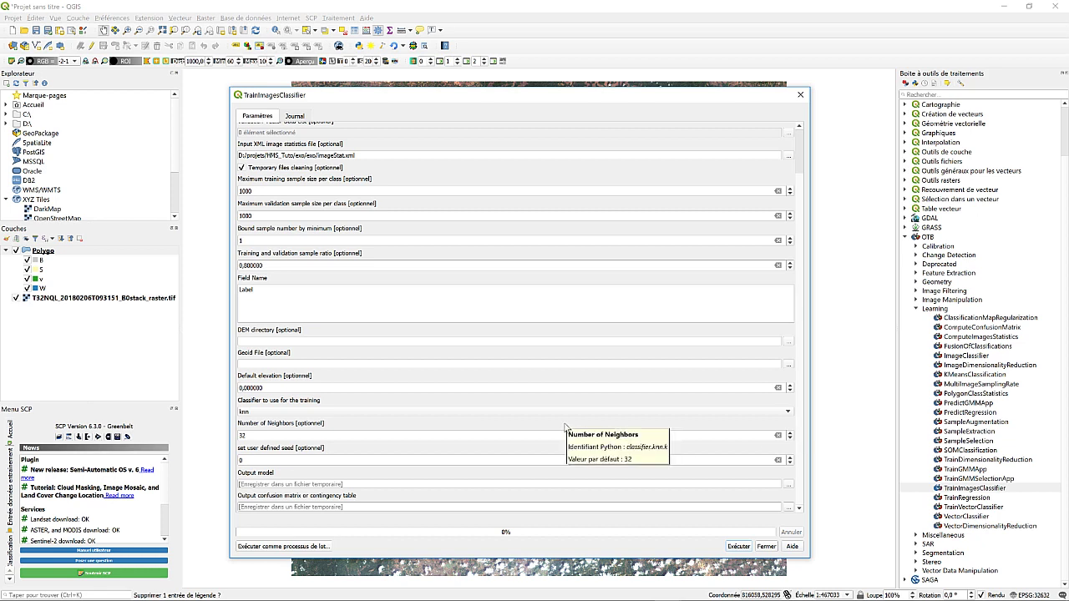
double_click(255, 436)
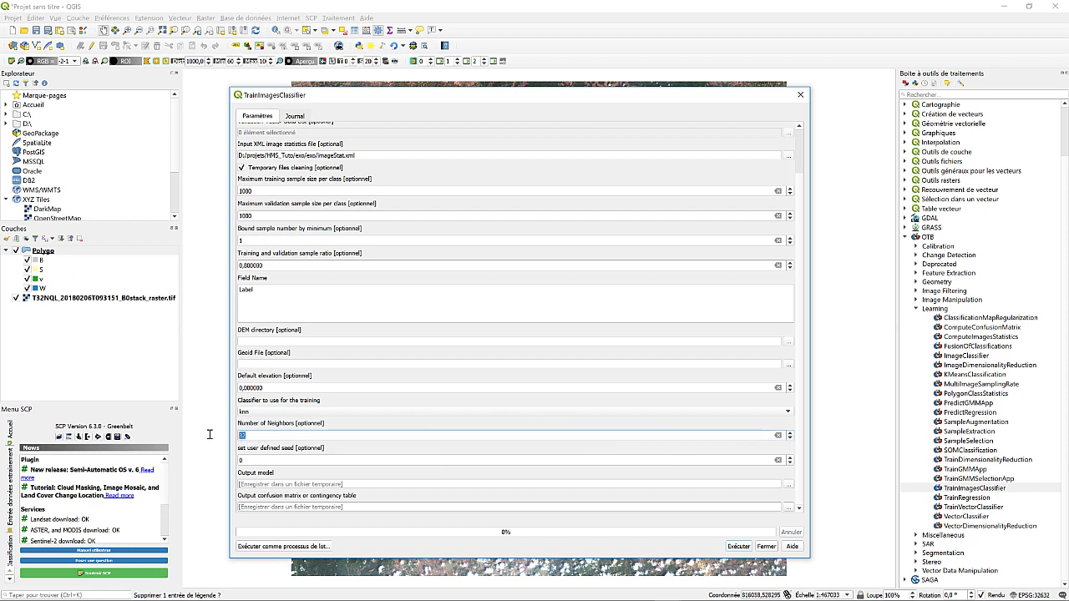
left_click(255, 435)
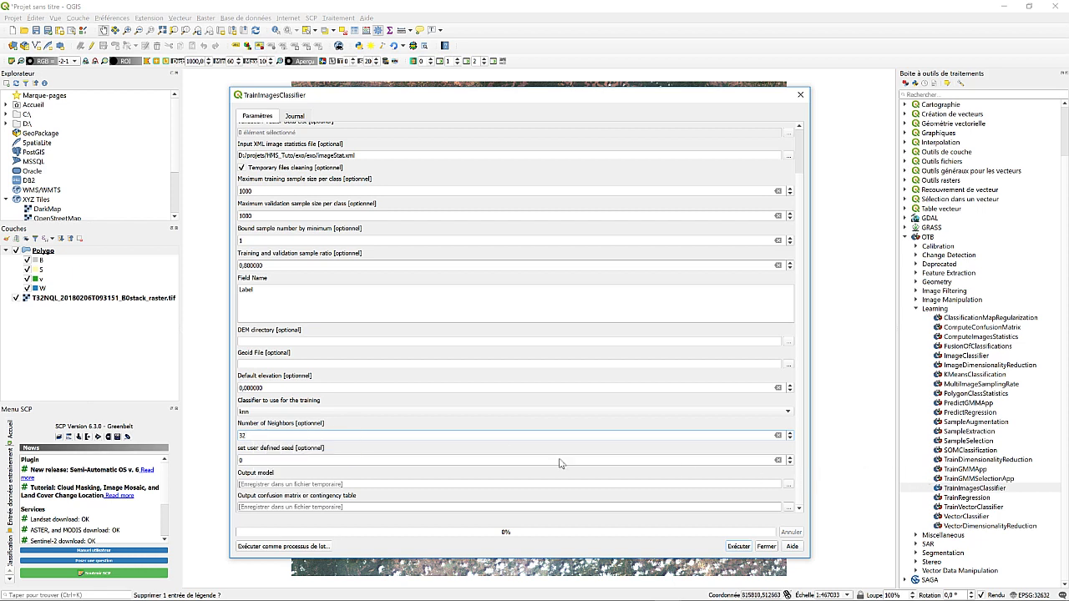
Set the output model to be saved as KNN_Model.xml in the inner exo subfolder
left_click(787, 485)
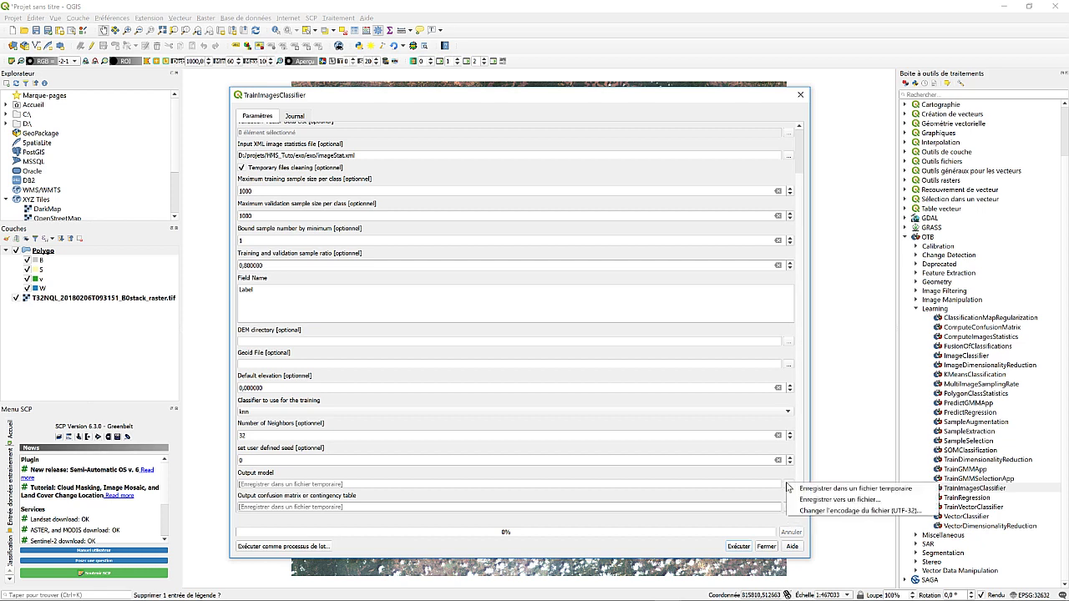
left_click(823, 500)
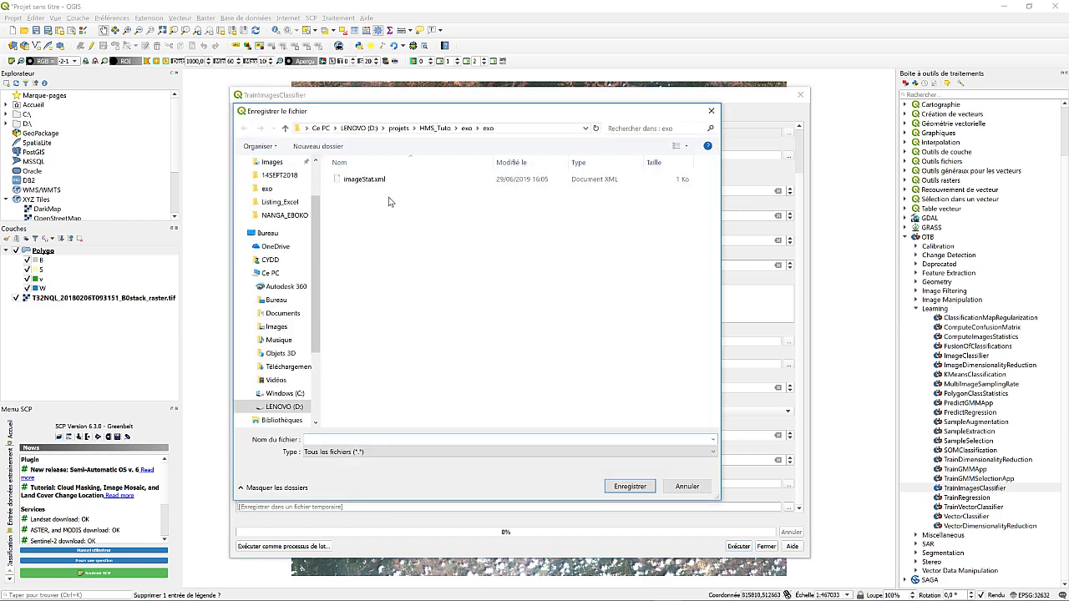
type("KNN_Model.xml")
left_click(629, 487)
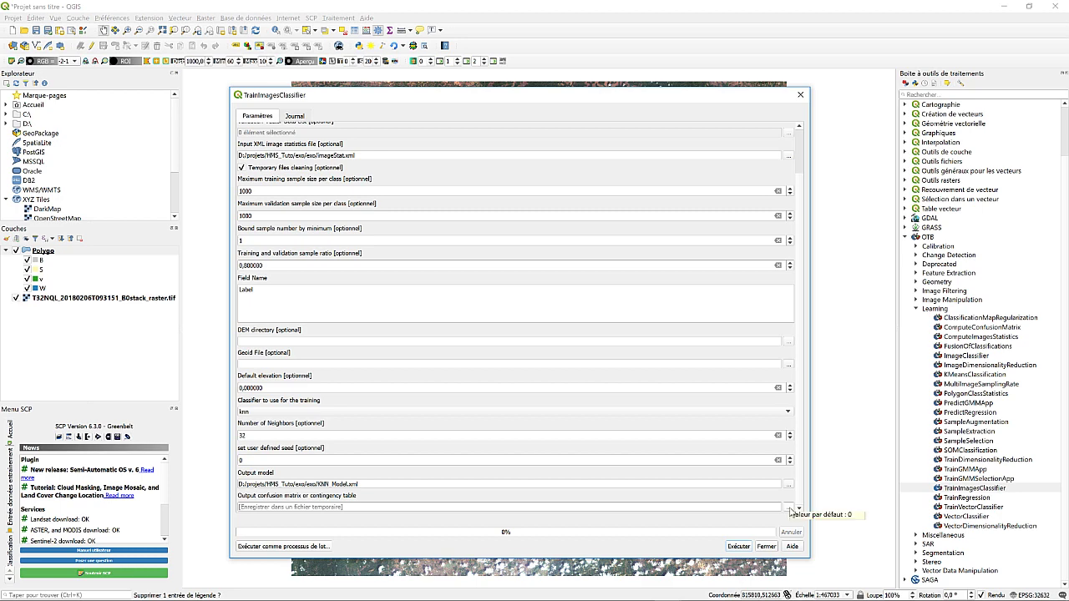
Set the output confusion matrix file to outputKNN.xml in the inner exo subfolder
left_click(790, 512)
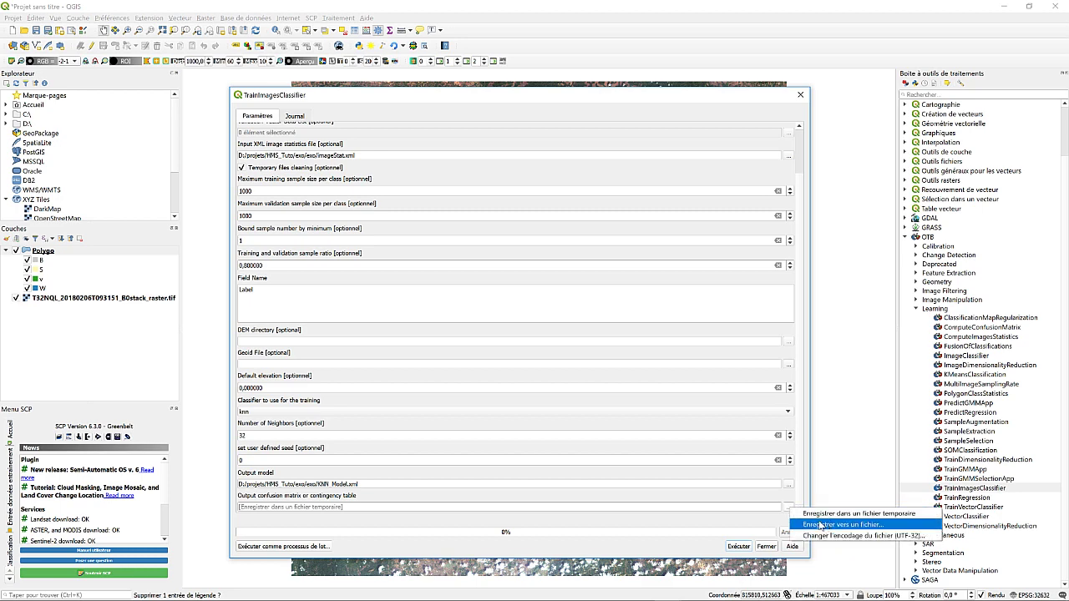
left_click(827, 525)
type("output")
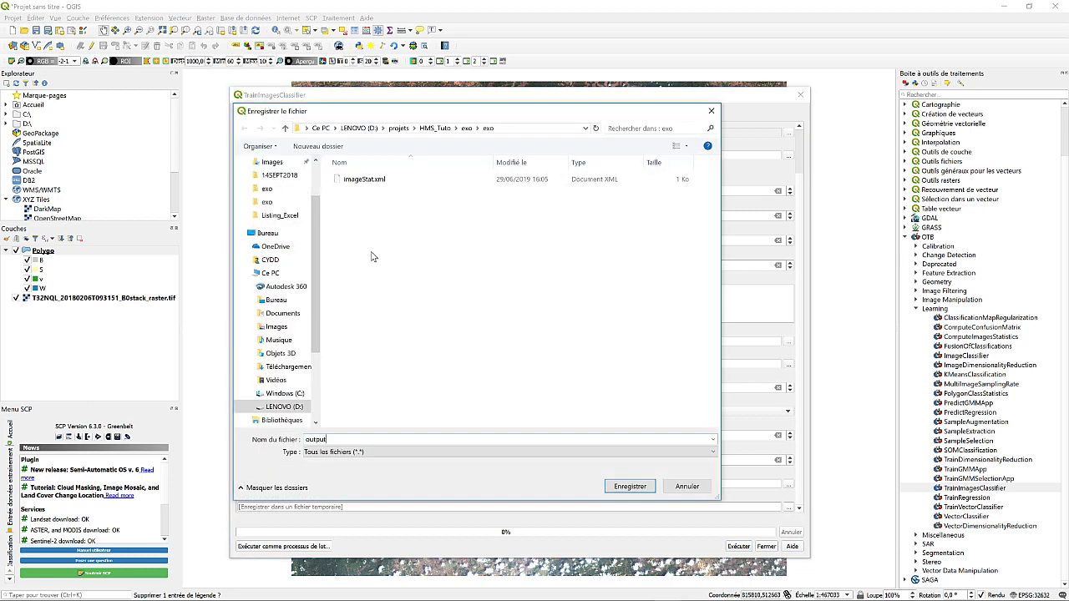
type("KNN.xml")
left_click(631, 487)
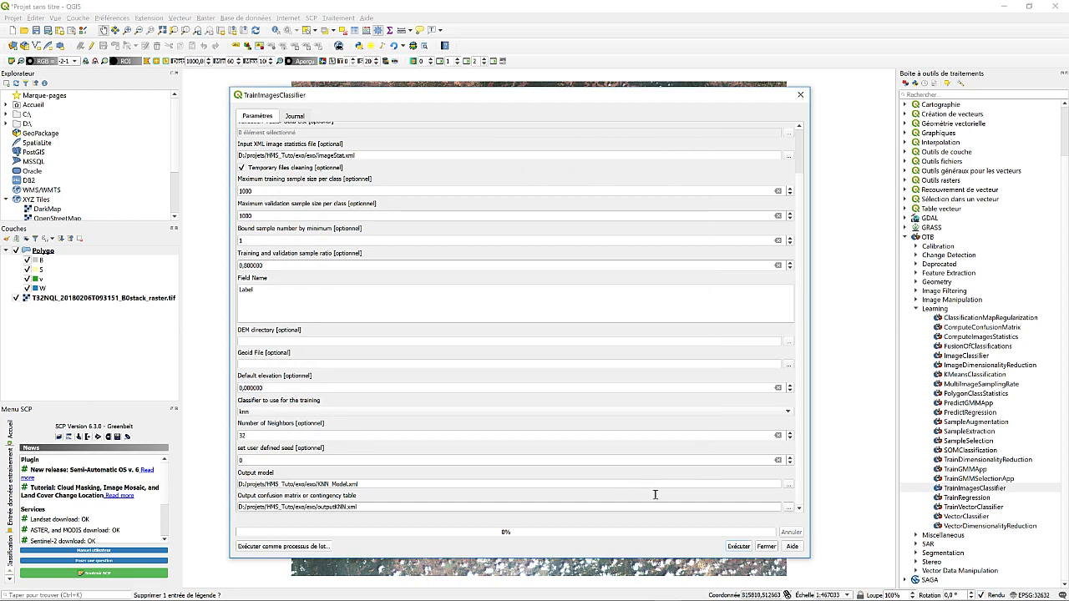
Run the classifier training, close its dialog and hide the Polygo layer
left_click(740, 546)
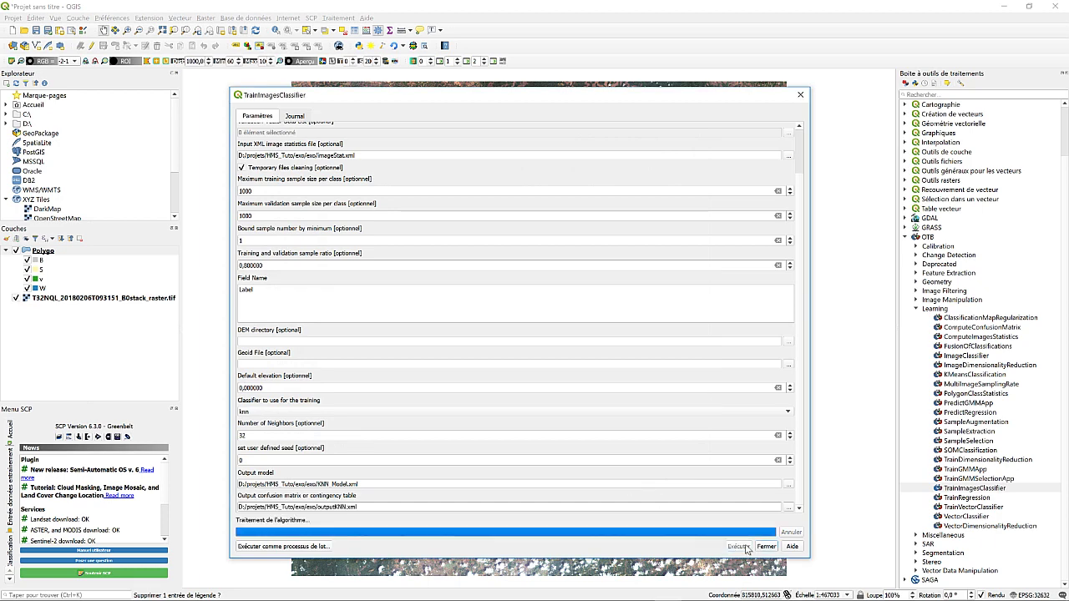
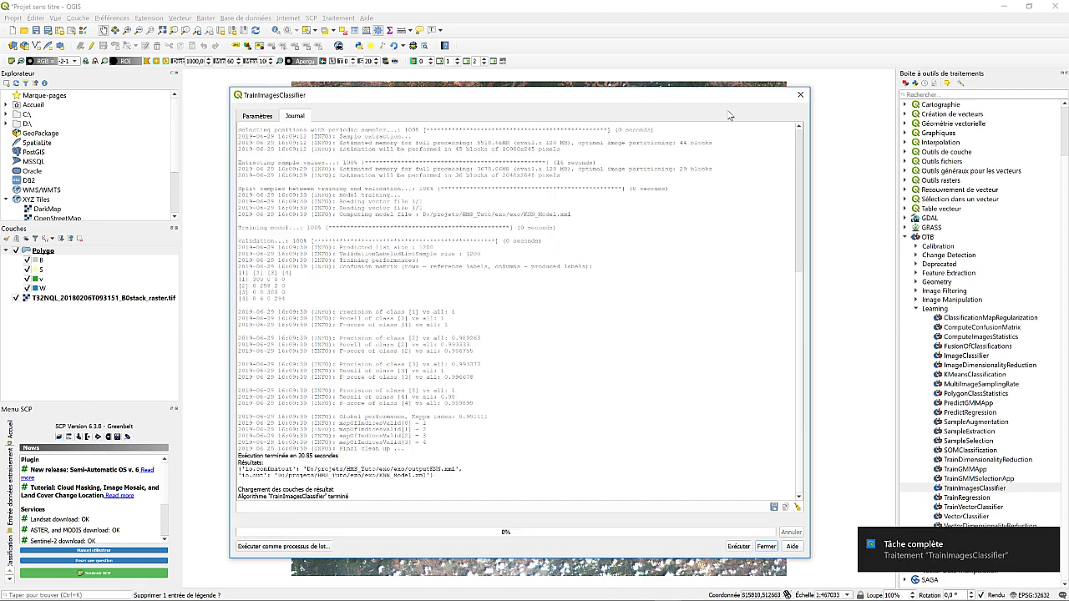
left_click(799, 95)
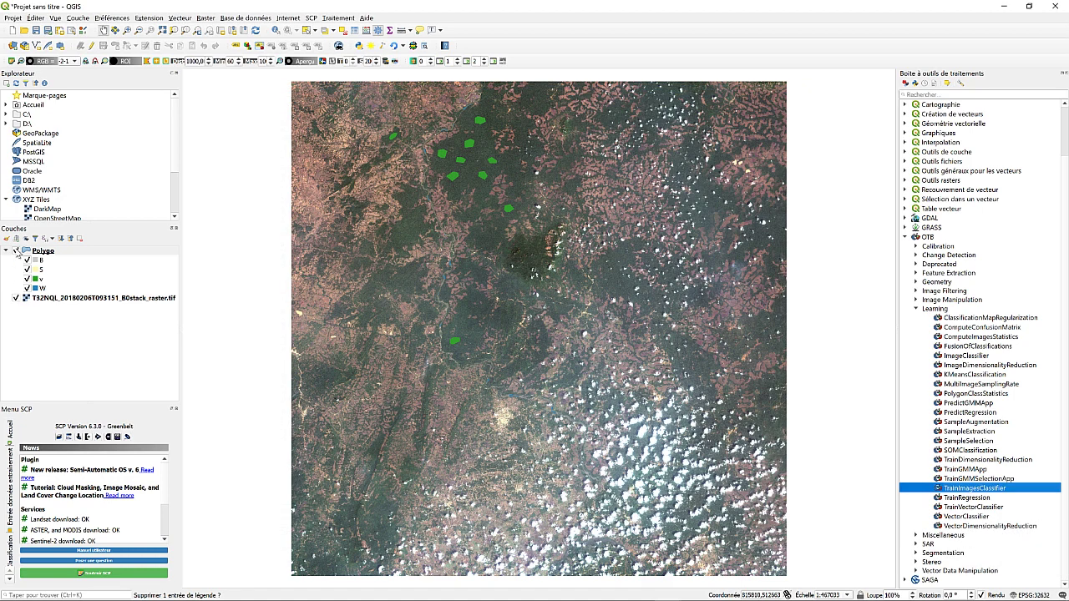
left_click(15, 251)
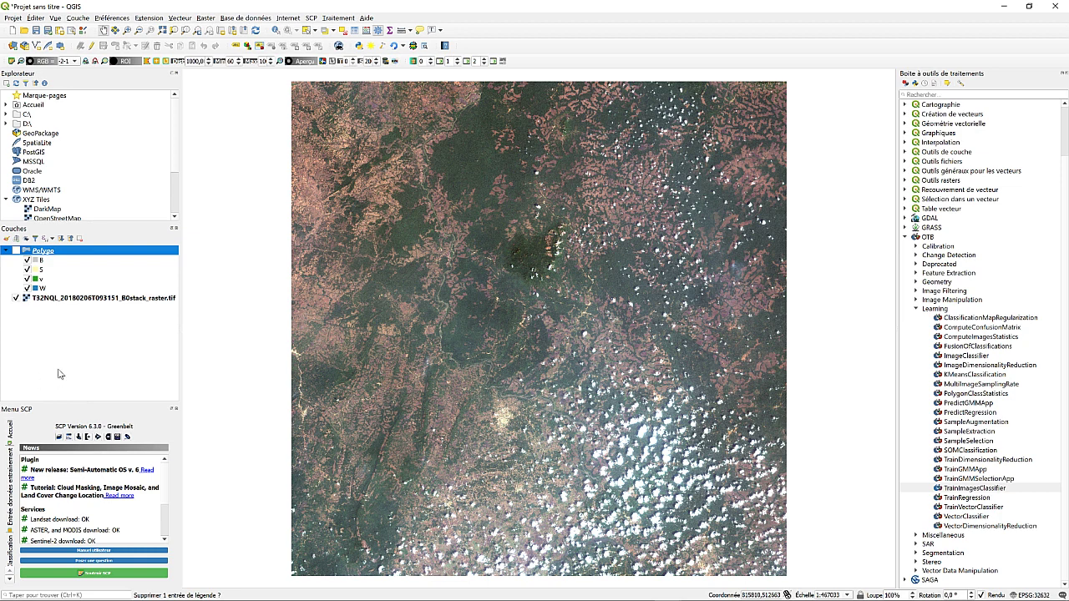
left_click(61, 334)
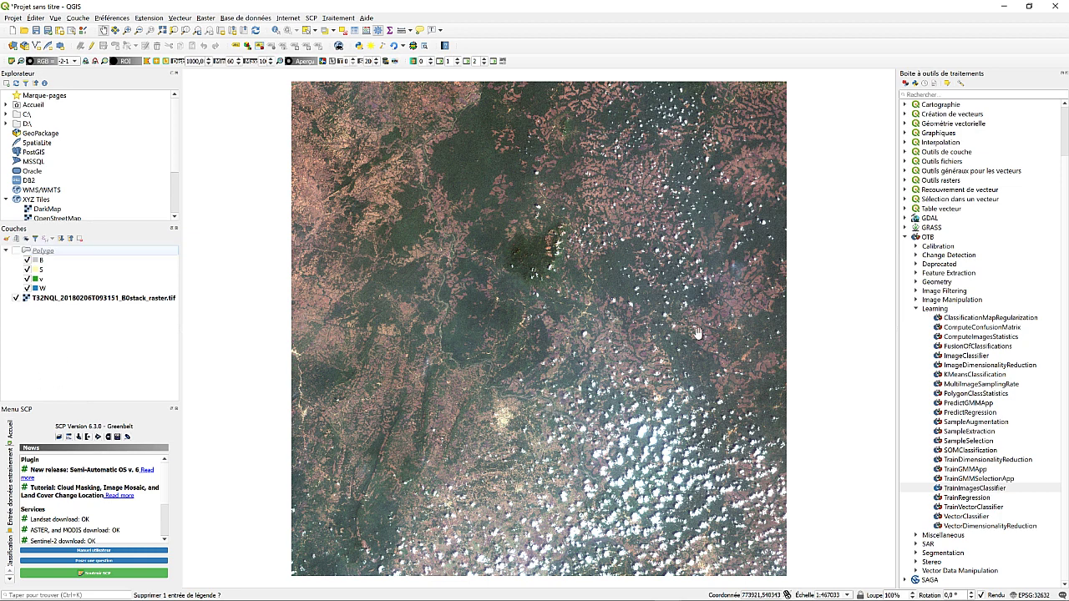
Start the ImageClassifier algorithm with T32NQL_20180206T093151_B0stack_raster.tif as its input image
left_click(975, 358)
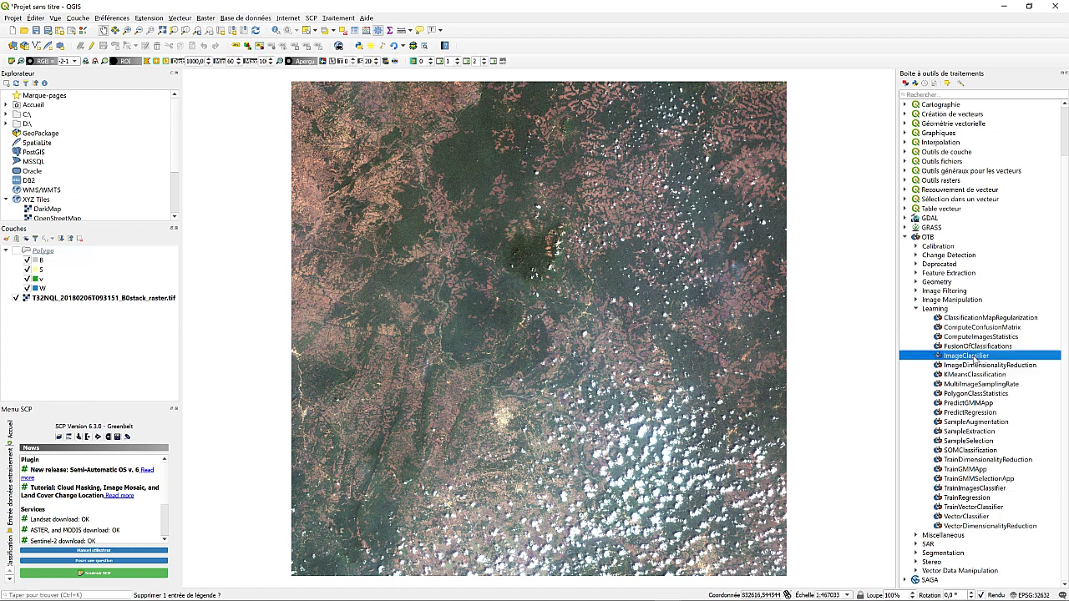
double_click(974, 359)
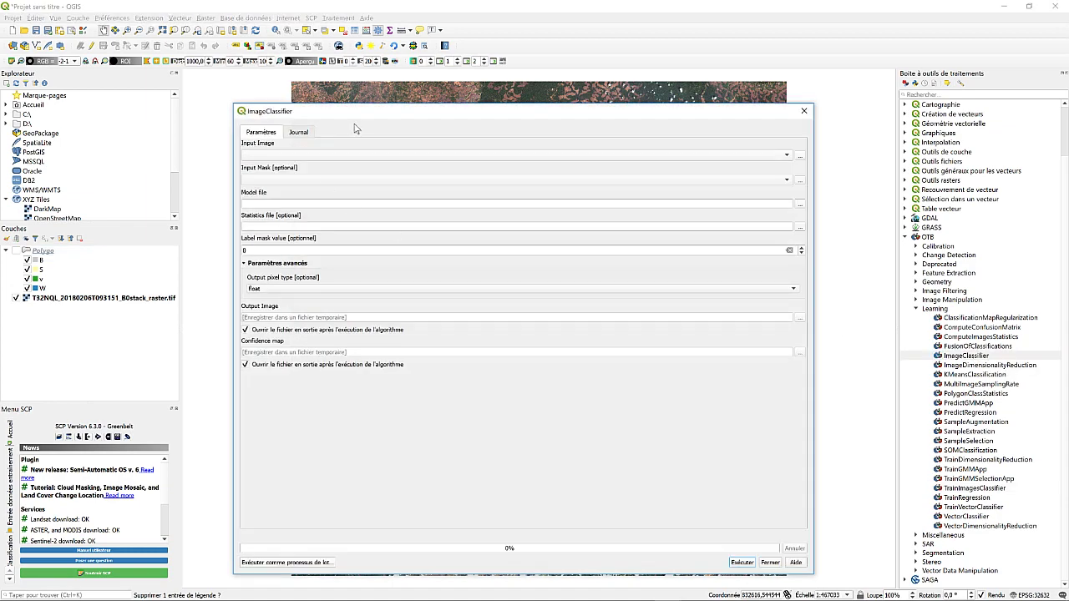
left_click_drag(371, 111, 371, 107)
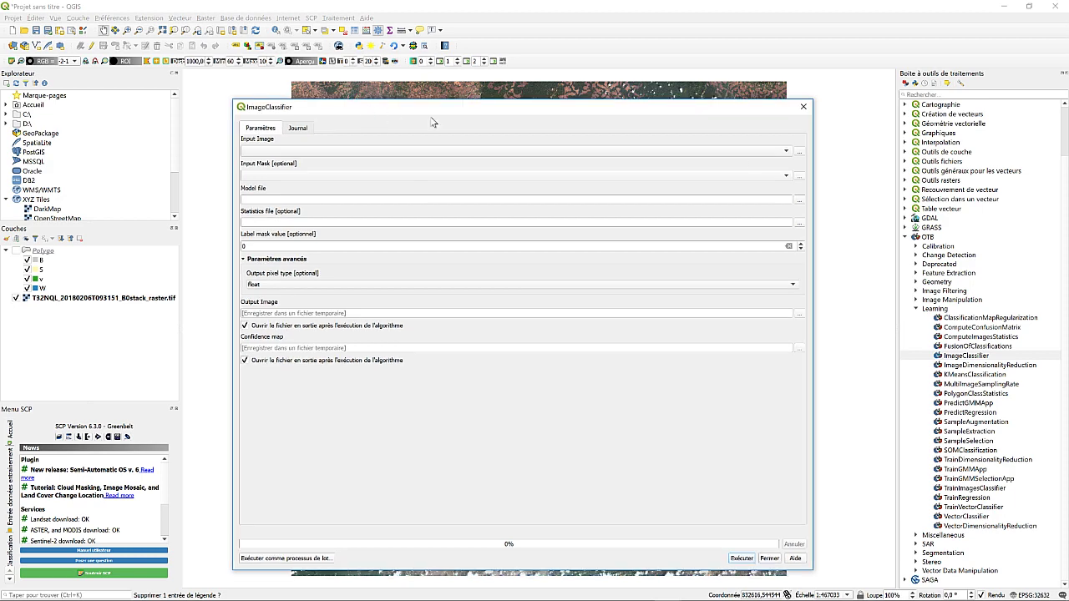
left_click(799, 153)
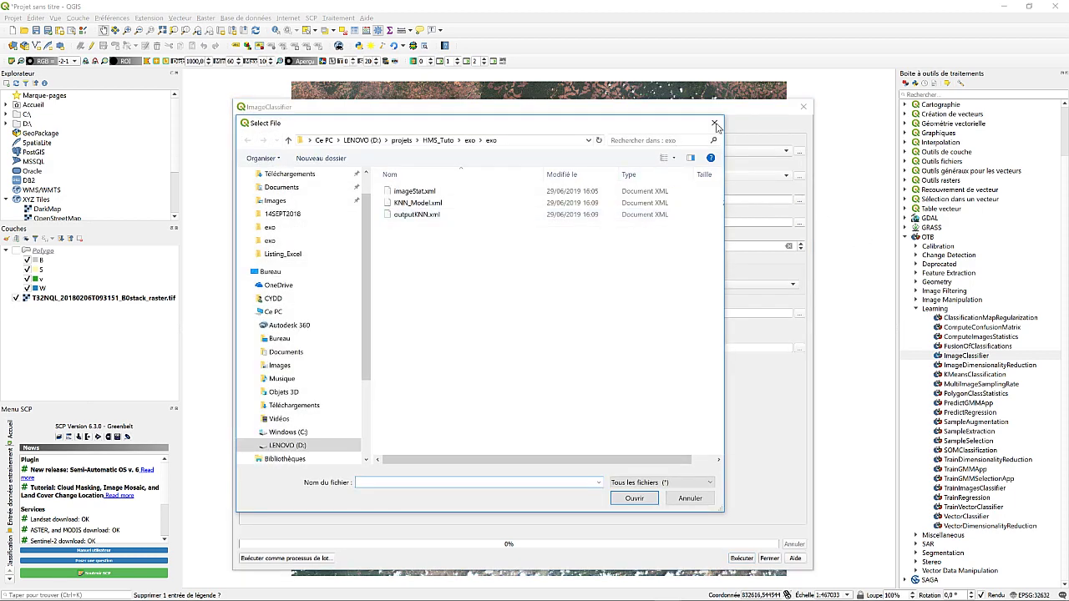
key("Escape")
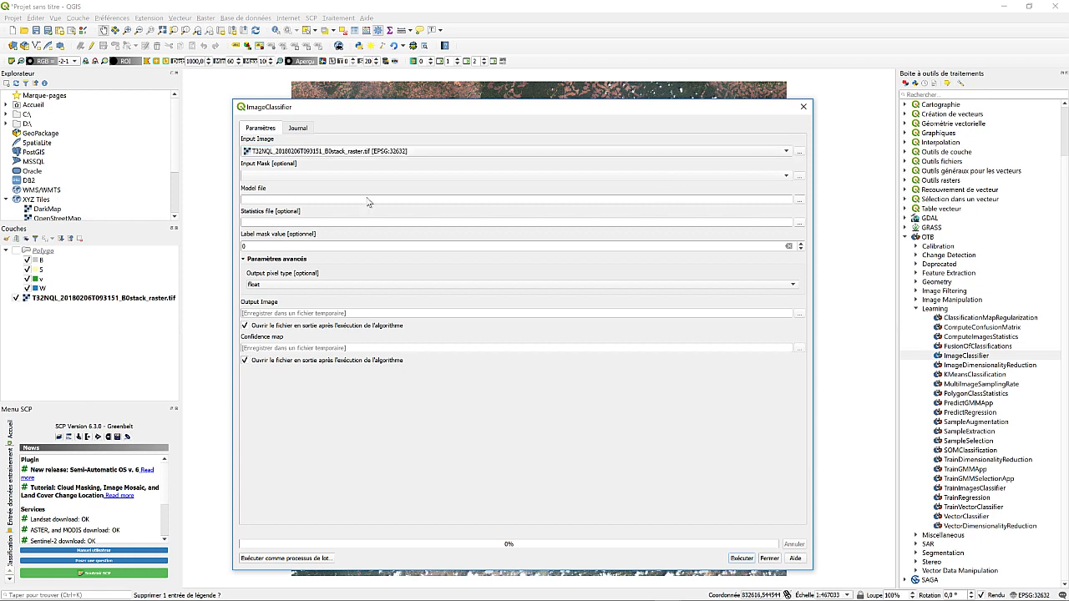
Load KNN_Model.xml as the model file and imageStat.xml as the statistics file for the image classification
left_click(799, 200)
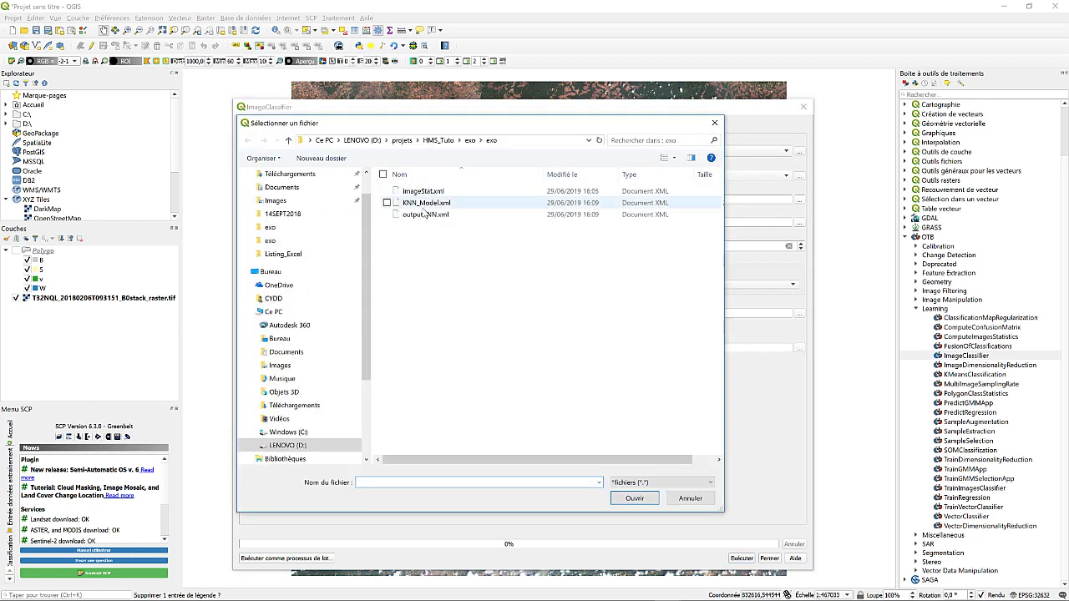
left_click(420, 208)
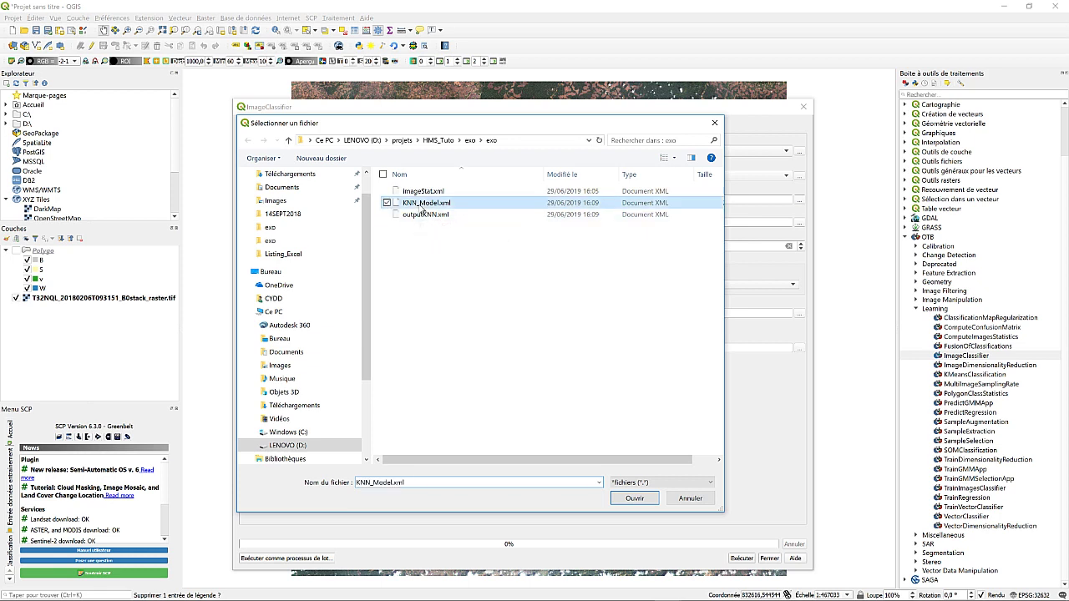
left_click(634, 499)
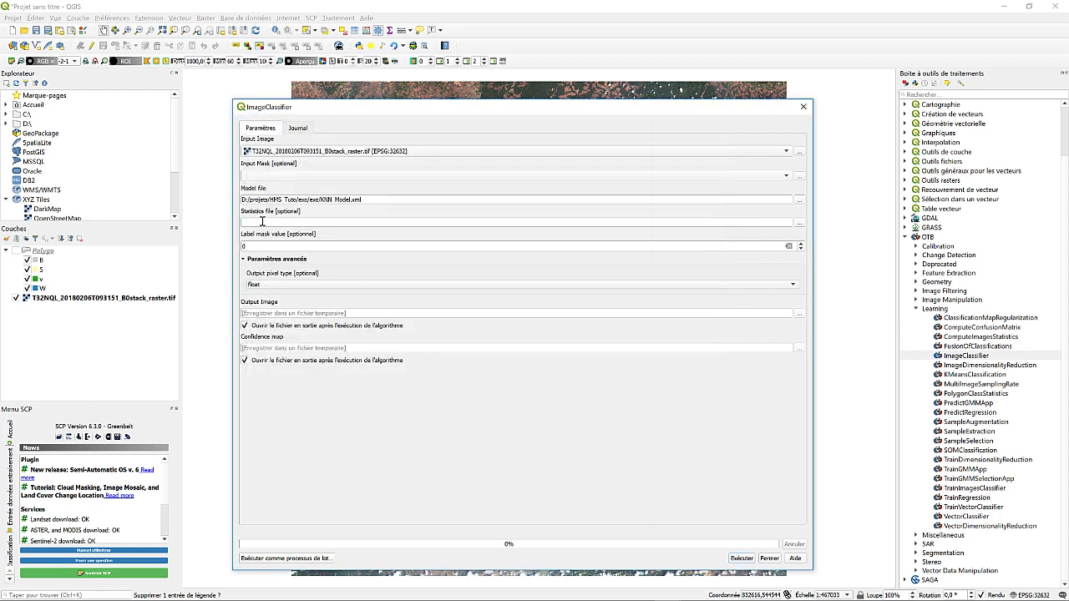
left_click(799, 223)
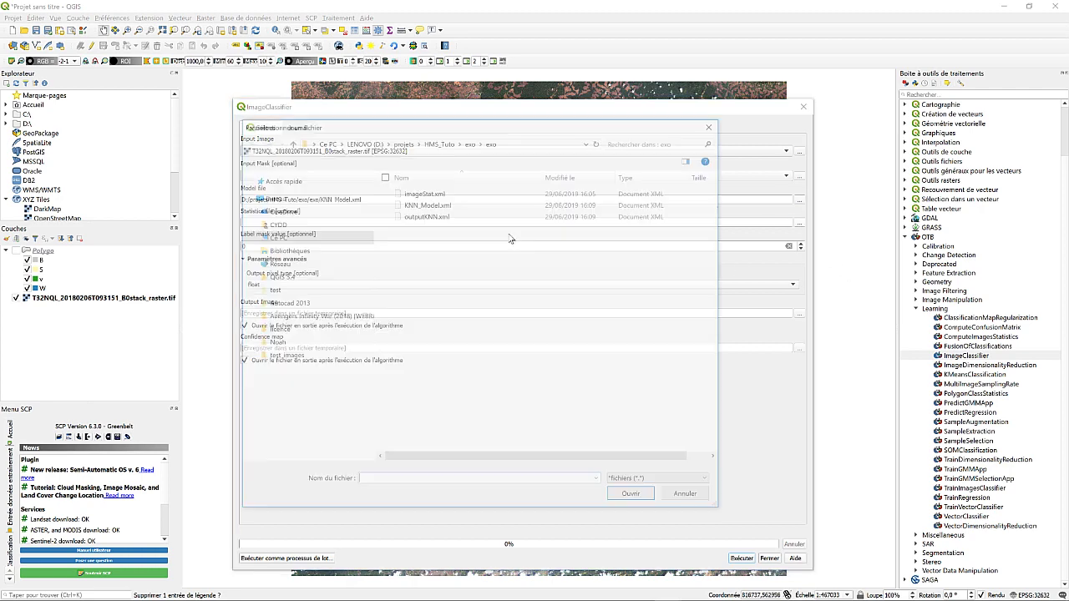
left_click(444, 193)
left_click(634, 499)
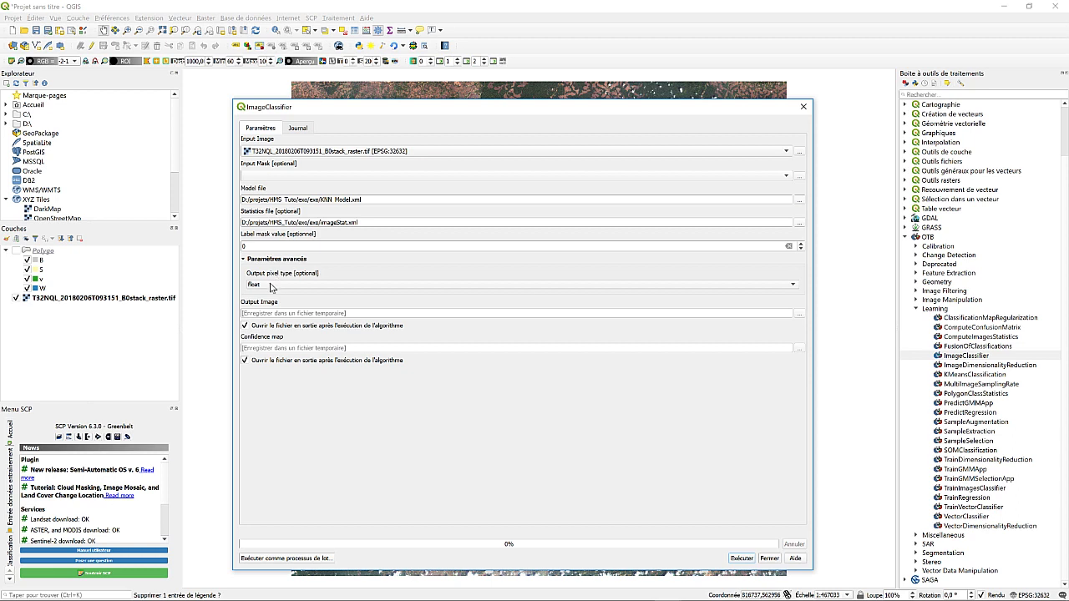
Set the classifier's output image file to KNN_Classif in the inner exo folder, in TIF format
left_click(257, 244)
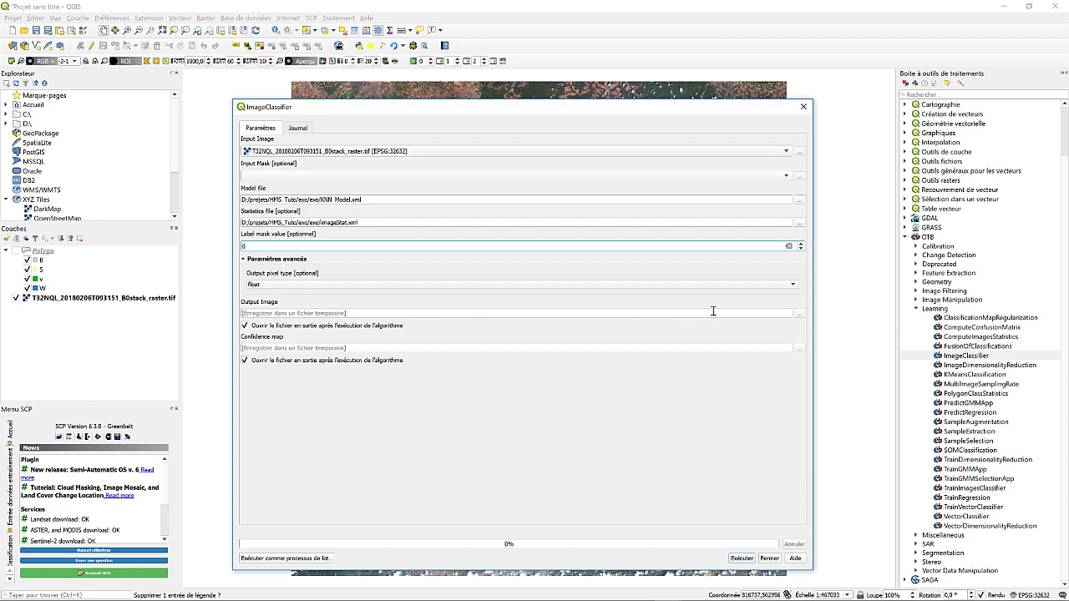
left_click(799, 314)
left_click(826, 333)
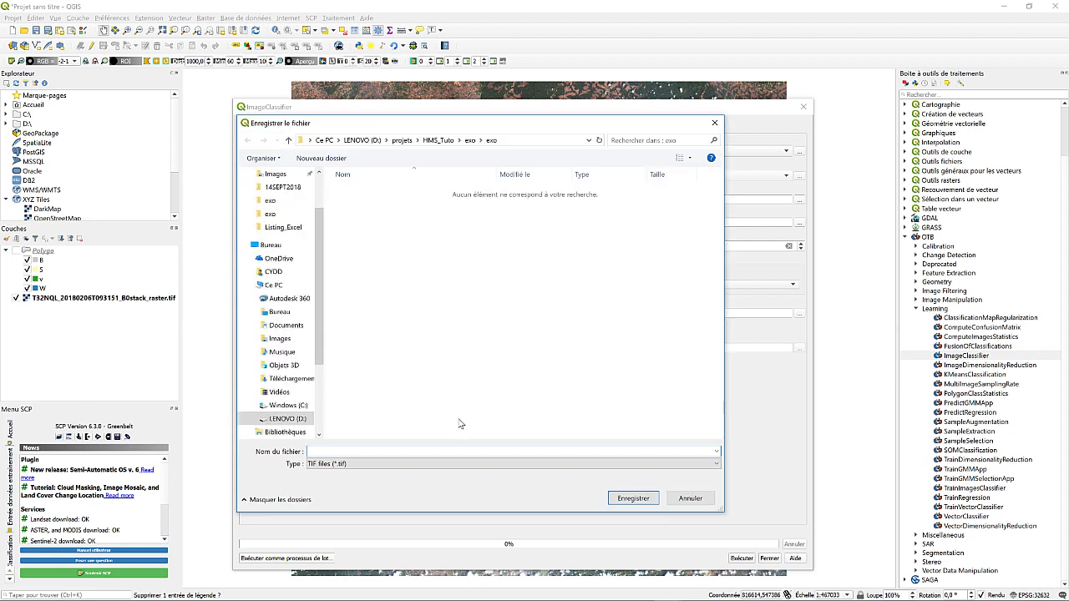
type("KNN")
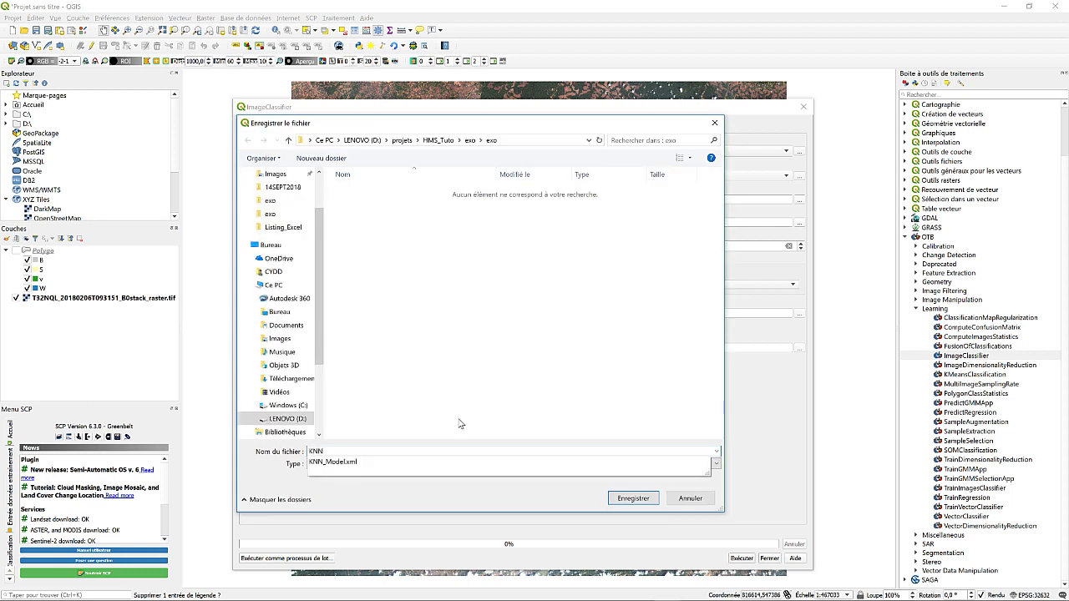
type("_Classif")
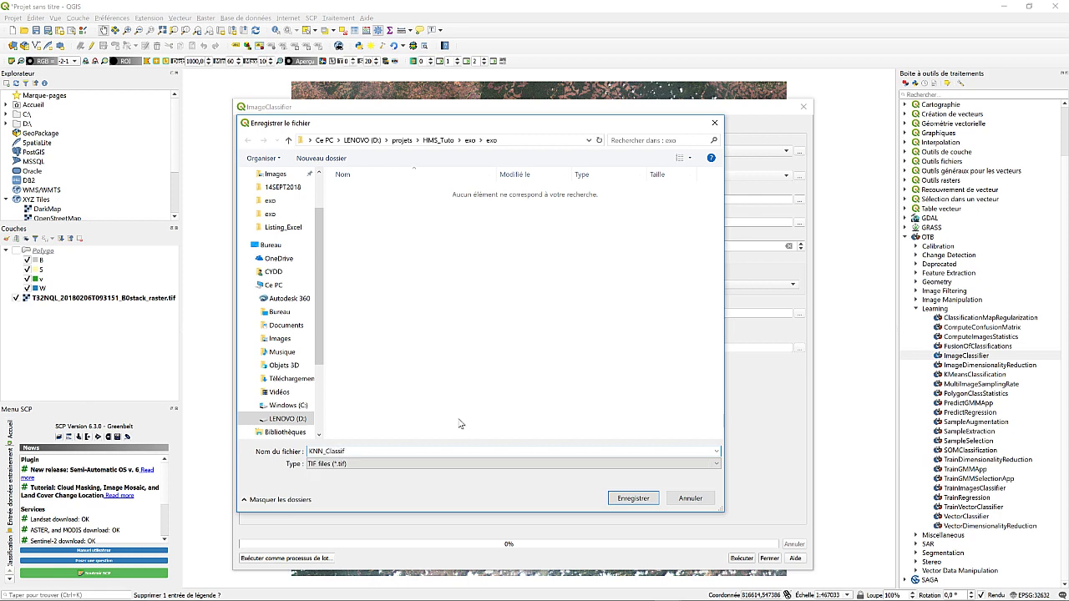
left_click(622, 498)
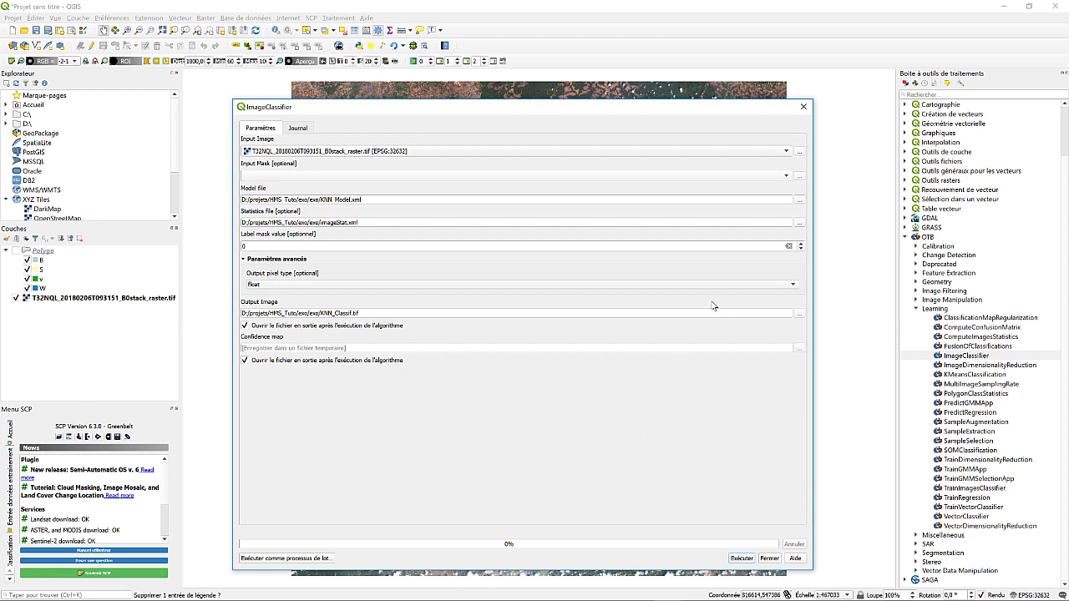
Run the image classification and close its dialog
left_click(741, 559)
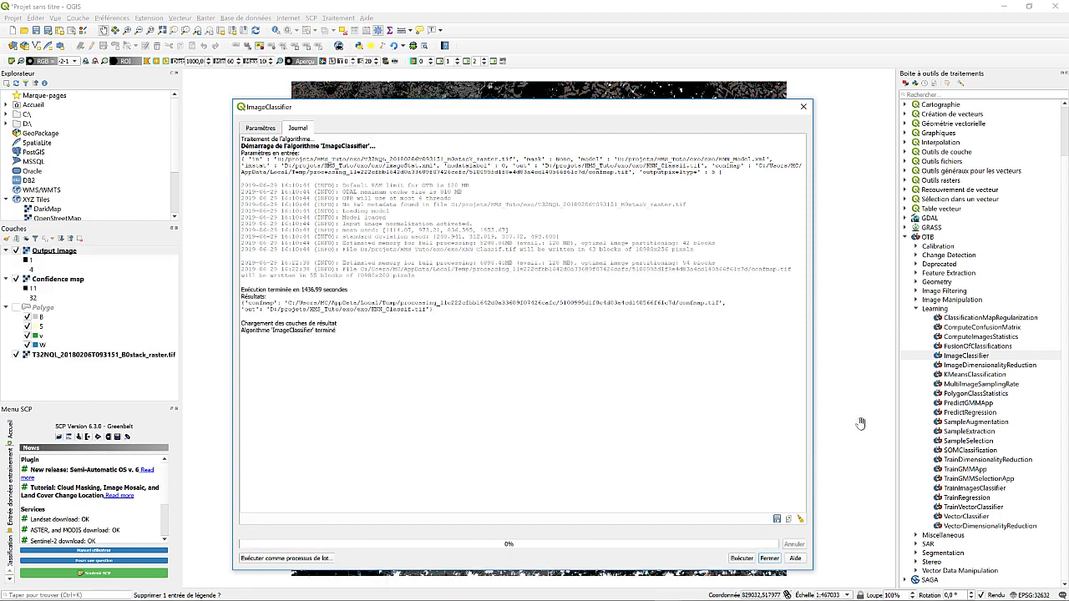
left_click_drag(649, 110, 650, 149)
left_click(804, 148)
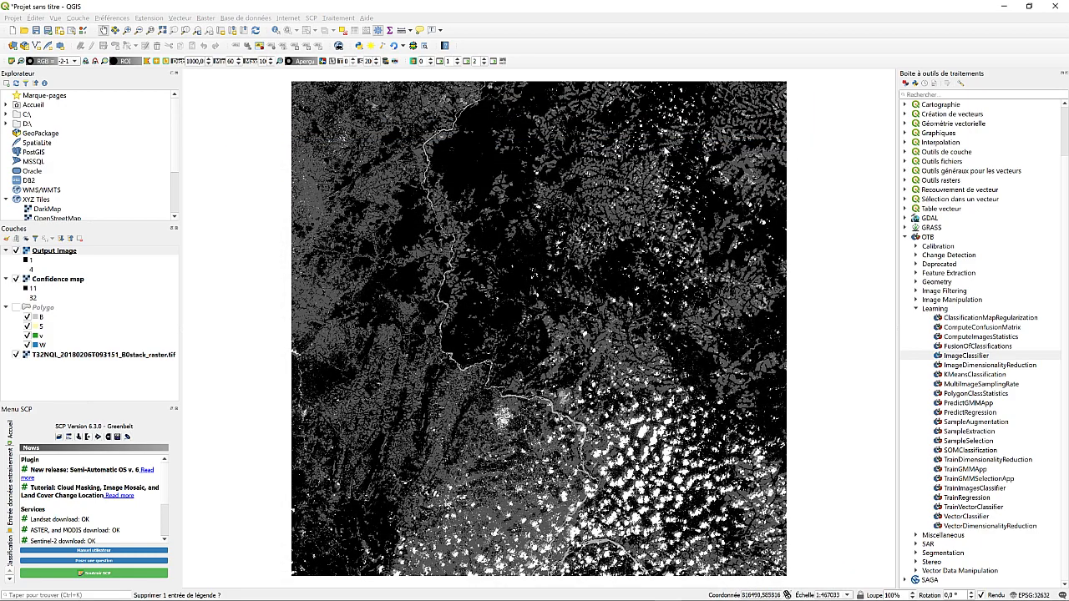
Hide the Confidence map layer and compare Output Image with the Sentinel-2 raster by switching its visibility
left_click(16, 252)
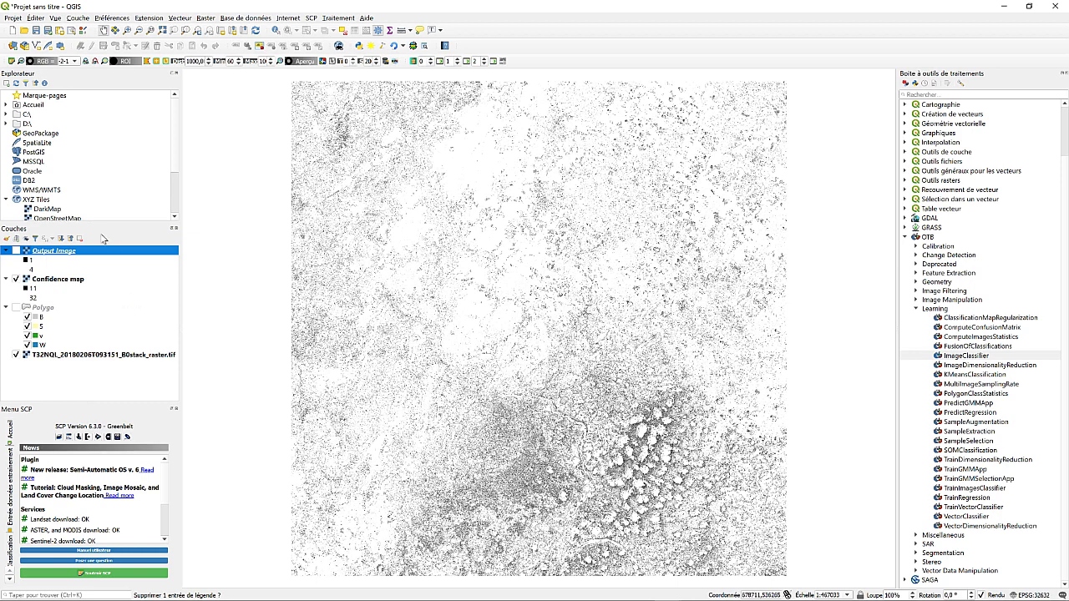
left_click(16, 280)
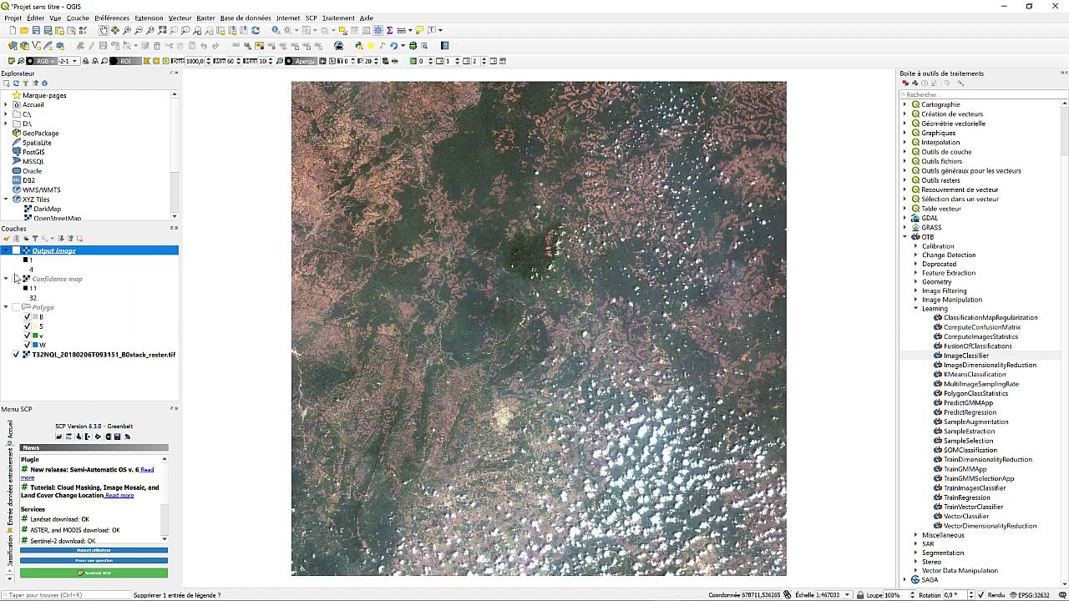
left_click(16, 251)
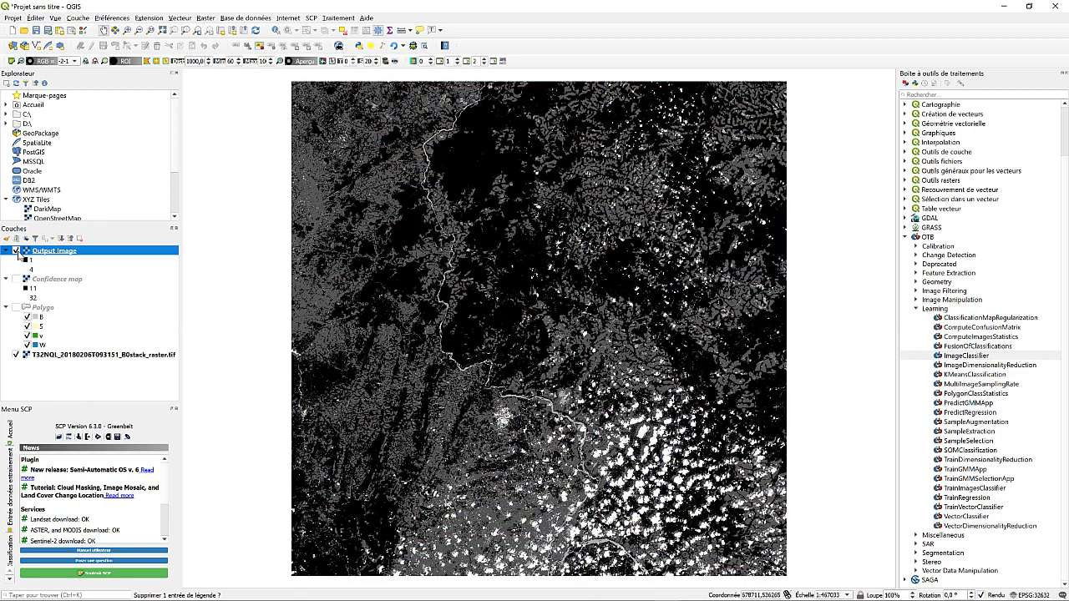
left_click(16, 251)
left_click(15, 251)
left_click(16, 251)
left_click(16, 251)
Render the Output Image layer as Palette/Valeurs uniques on Bande 1 (Gray) and classify its values
right_click(38, 251)
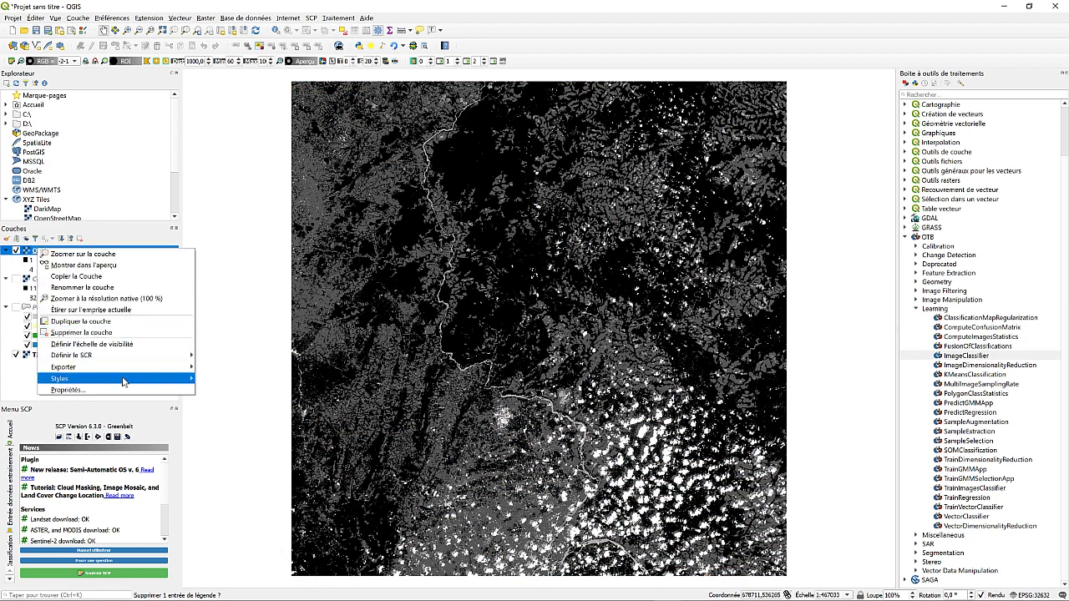
left_click(112, 390)
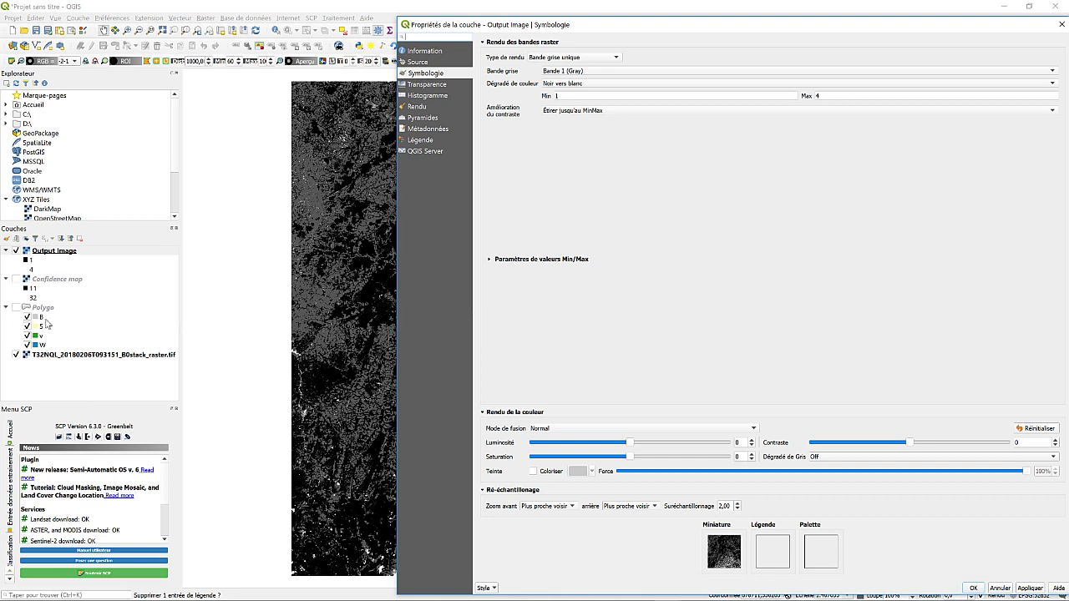
left_click(576, 57)
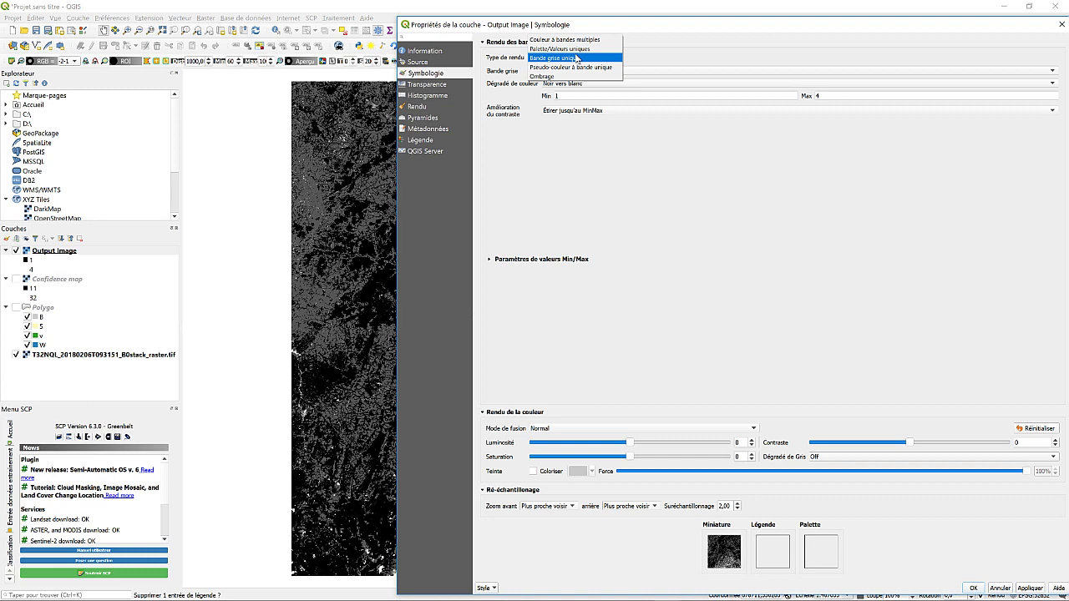
key("Up")
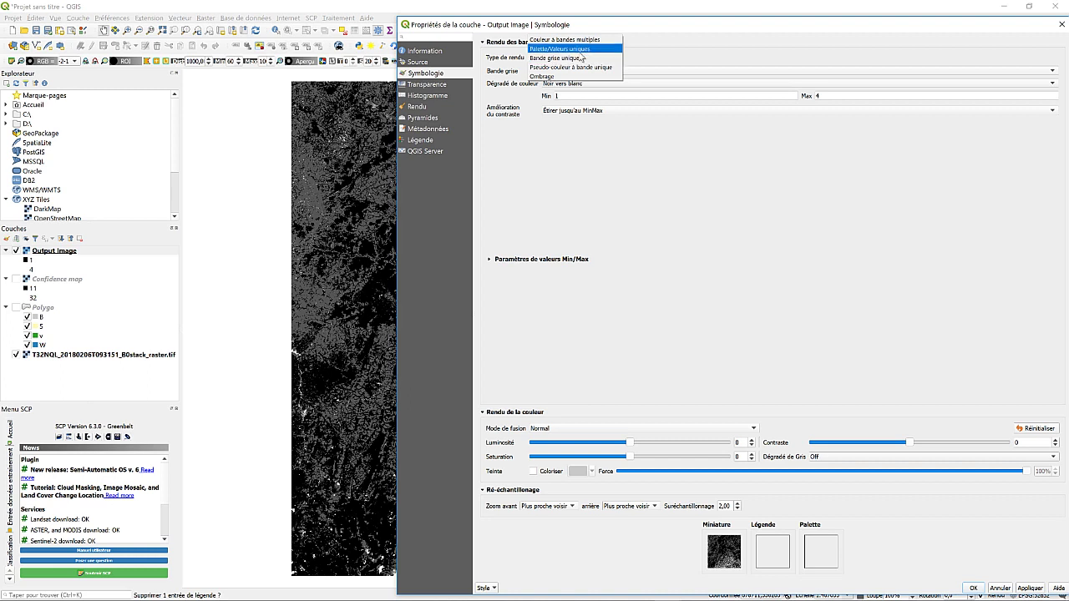
key("Return")
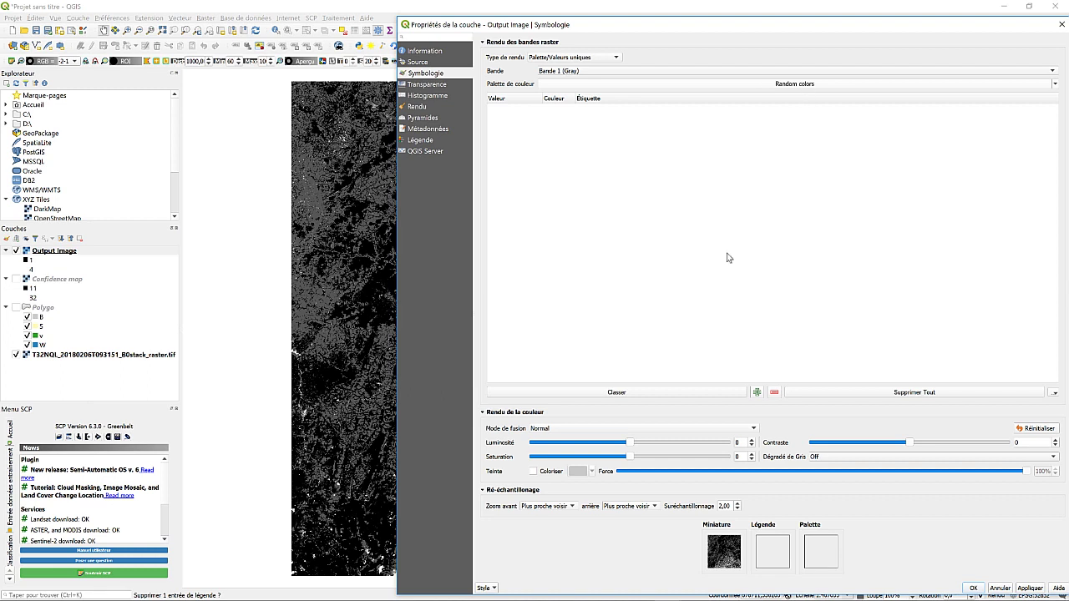
left_click(628, 392)
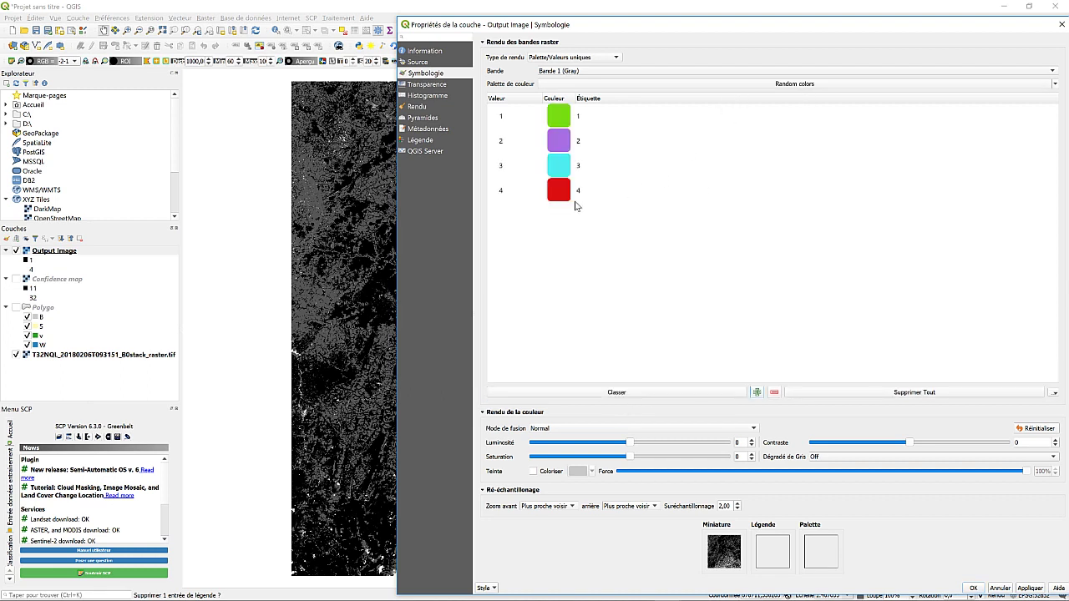
Set the colour of class 1 to green #33a02c and class 2 to pale yellow #fffaba from the recent colours
double_click(564, 122)
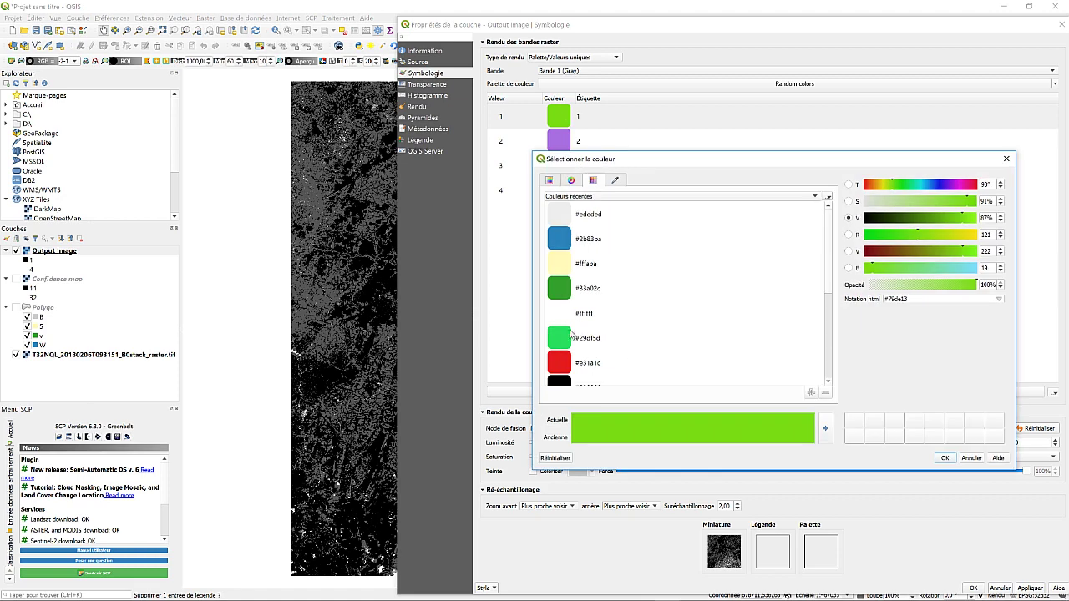
left_click(565, 294)
left_click(945, 458)
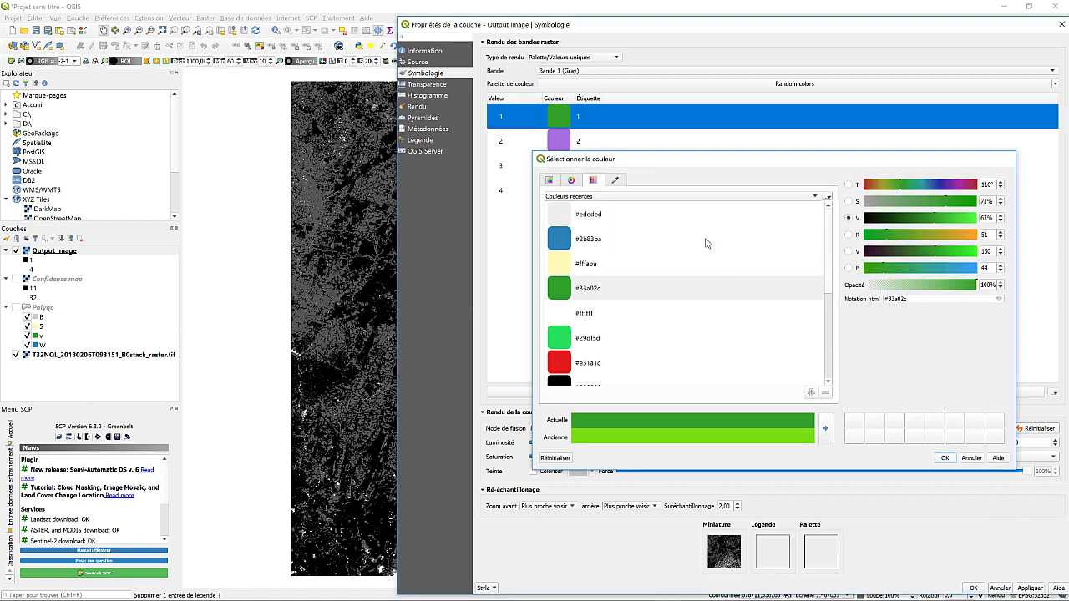
left_click(560, 145)
double_click(559, 144)
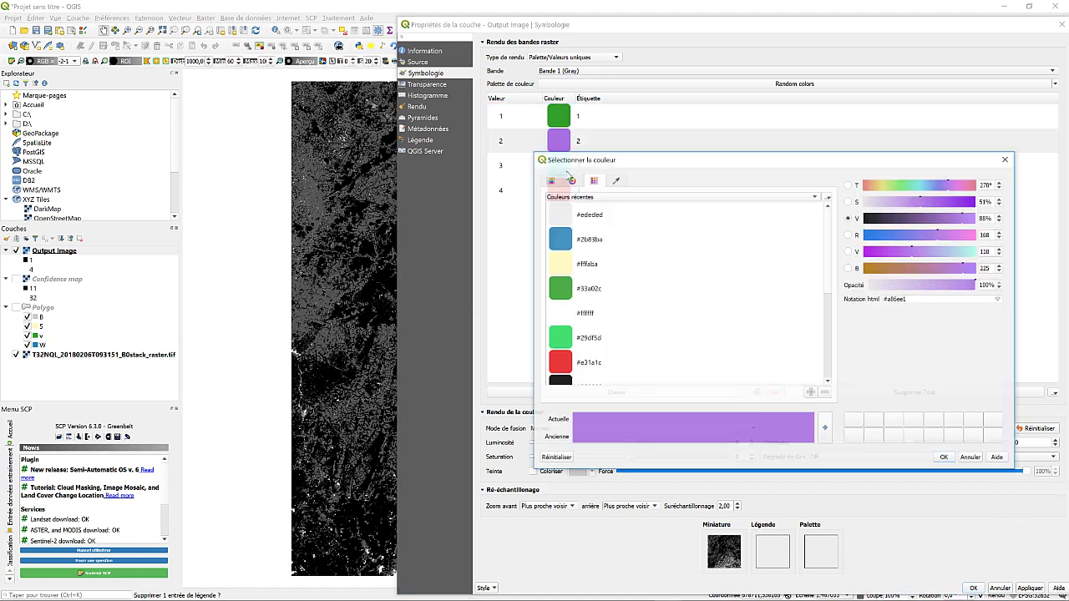
left_click(563, 265)
left_click(944, 459)
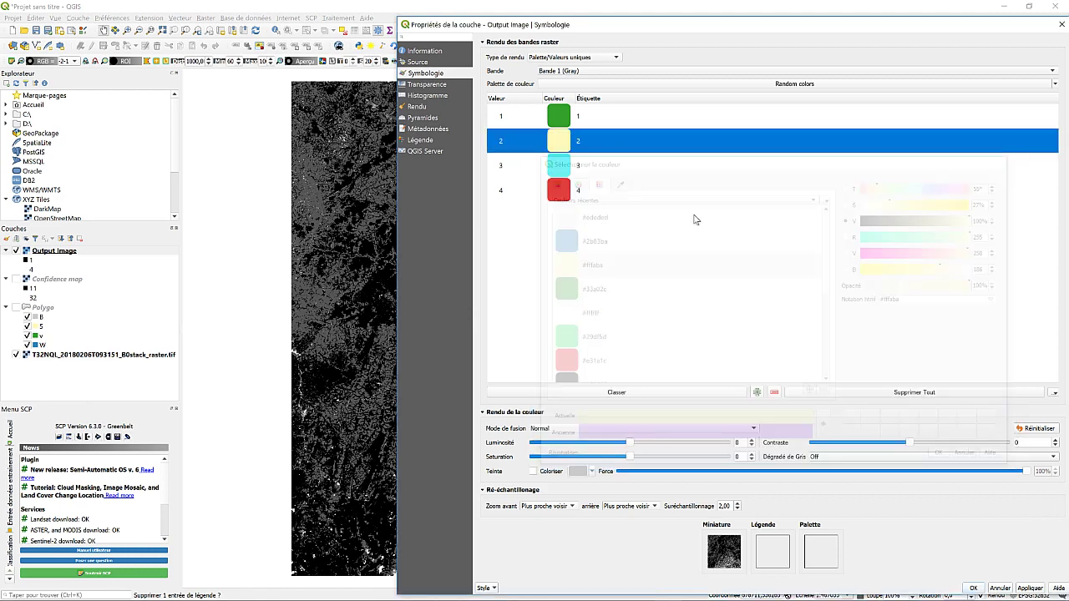
Set the colour of class 3 to blue #2b83ba and class 4 to light grey #ededed, and apply the symbology
left_click(559, 166)
double_click(559, 165)
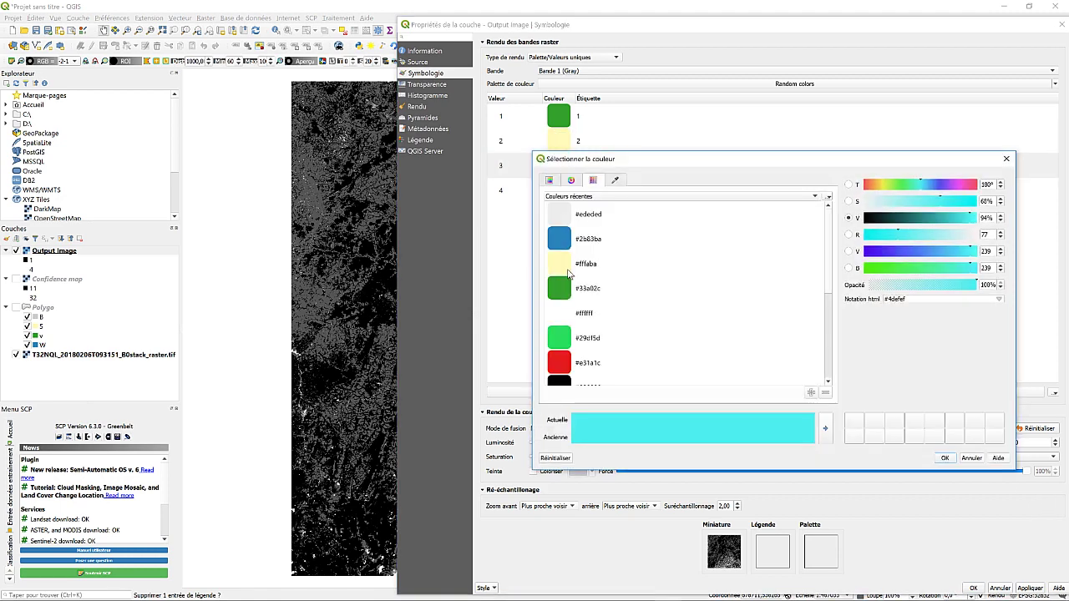
left_click(560, 242)
left_click(944, 459)
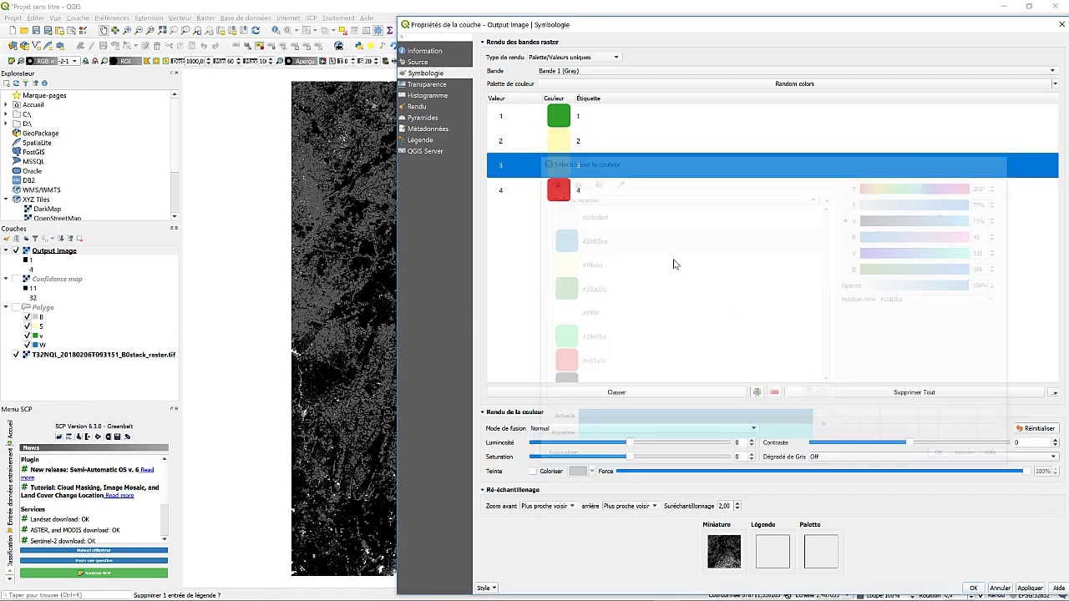
double_click(559, 190)
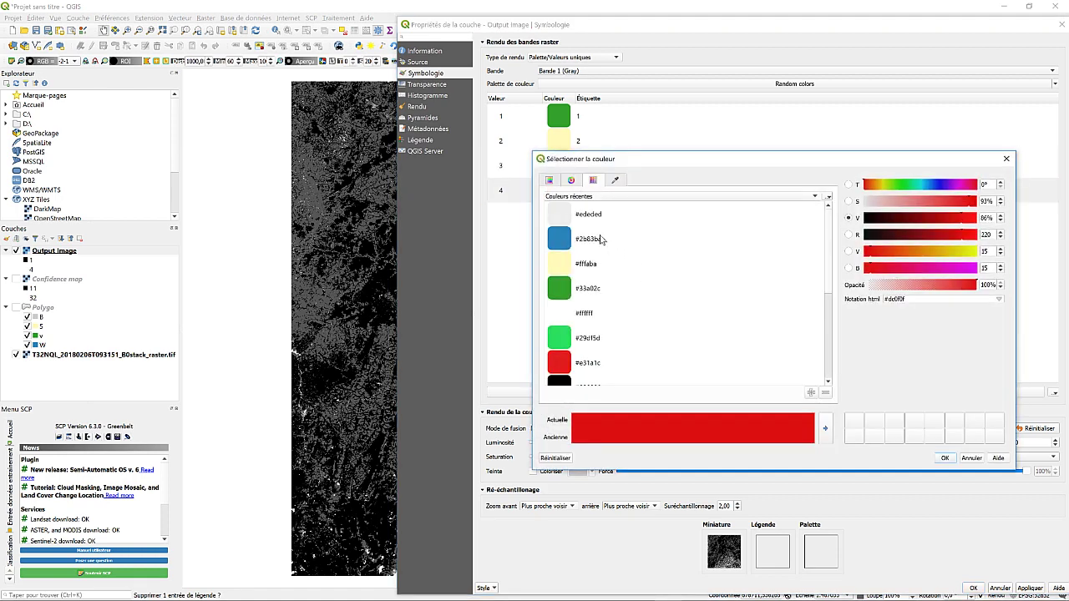
left_click(561, 217)
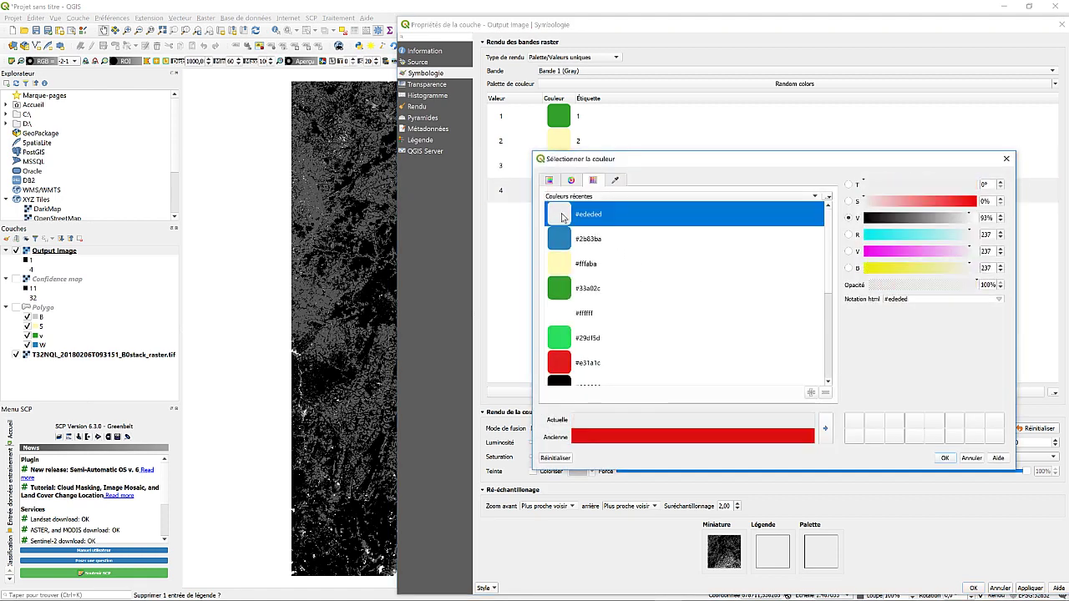
left_click(945, 459)
left_click(1032, 589)
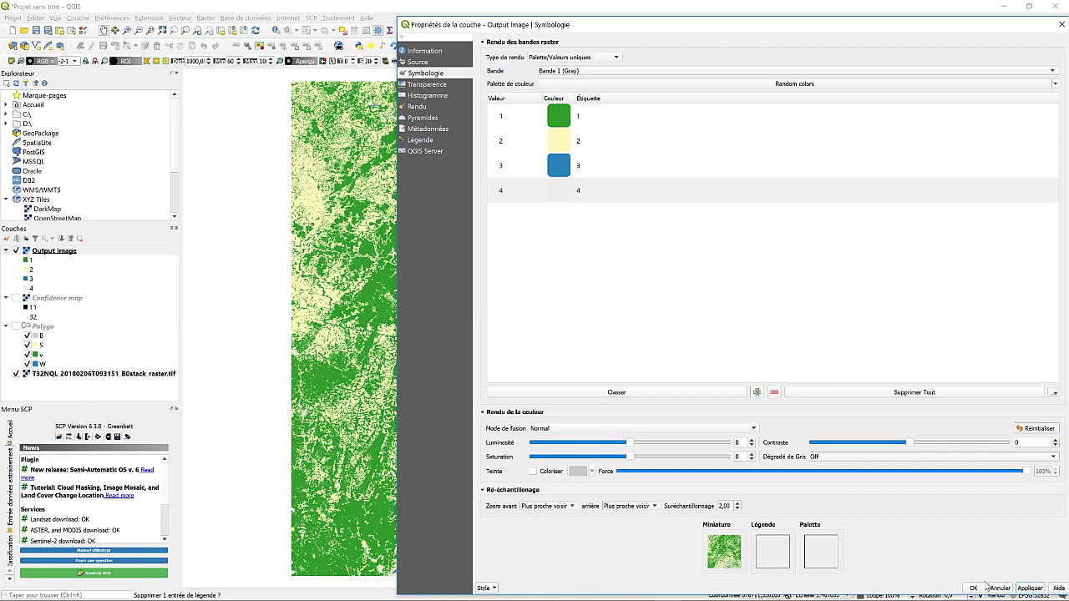
left_click(982, 588)
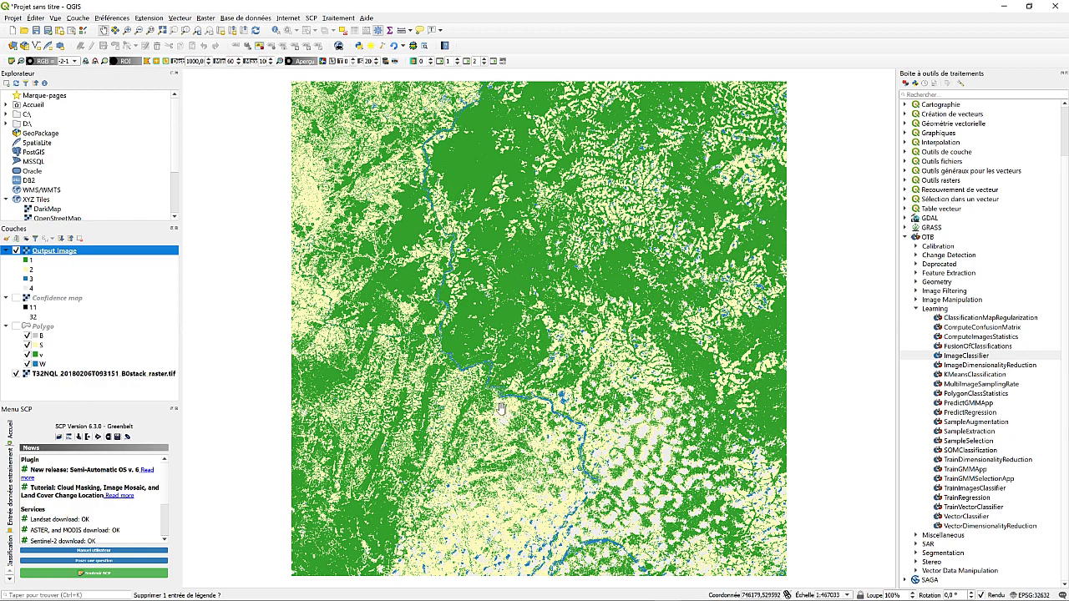
Compare the coloured classification with the Sentinel-2 image around the river and town by switching Output Image's visibility
scroll(517, 434, "up", 3)
left_click(526, 462)
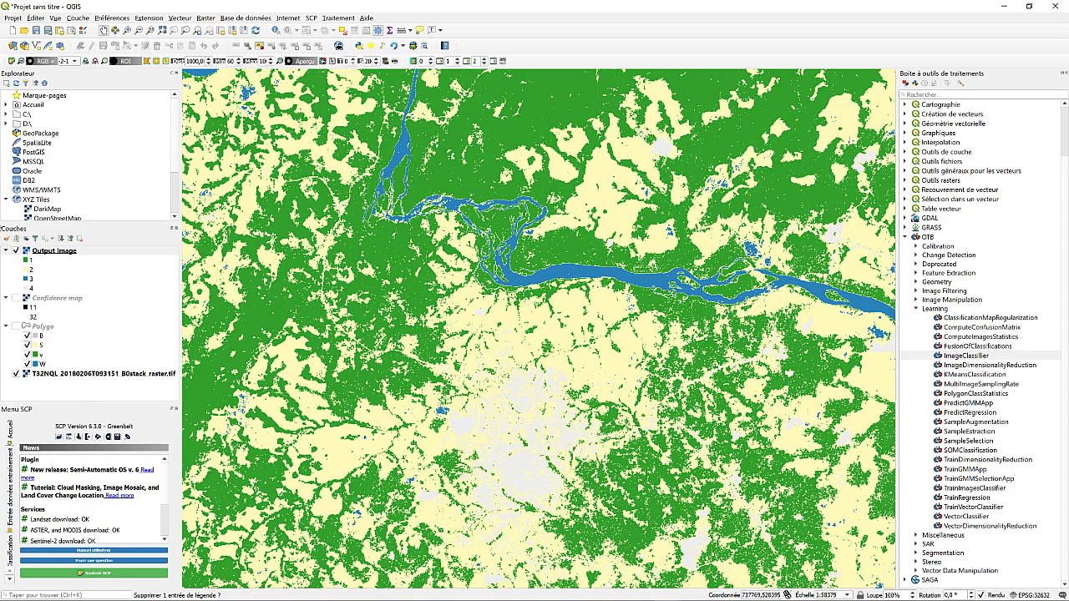
left_click(15, 252)
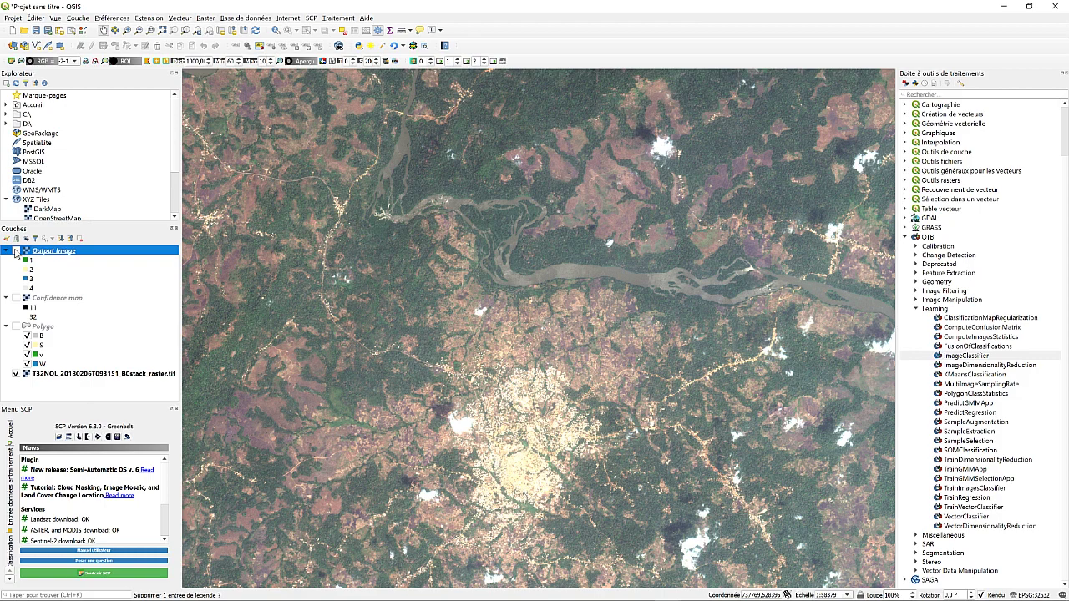
left_click(15, 252)
left_click(15, 252)
left_click(15, 252)
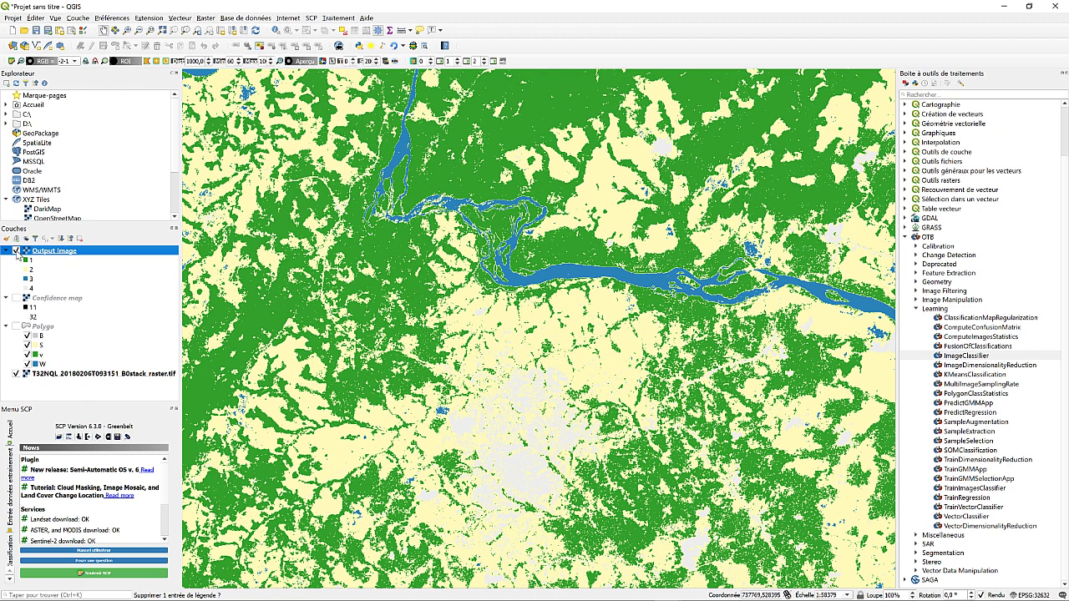
left_click(15, 252)
left_click(15, 252)
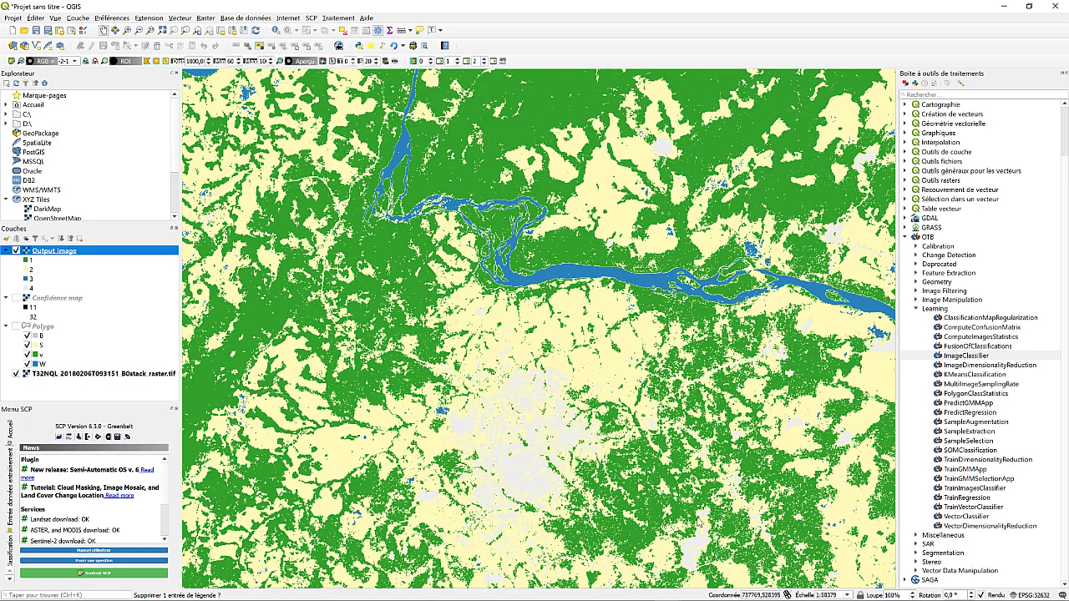